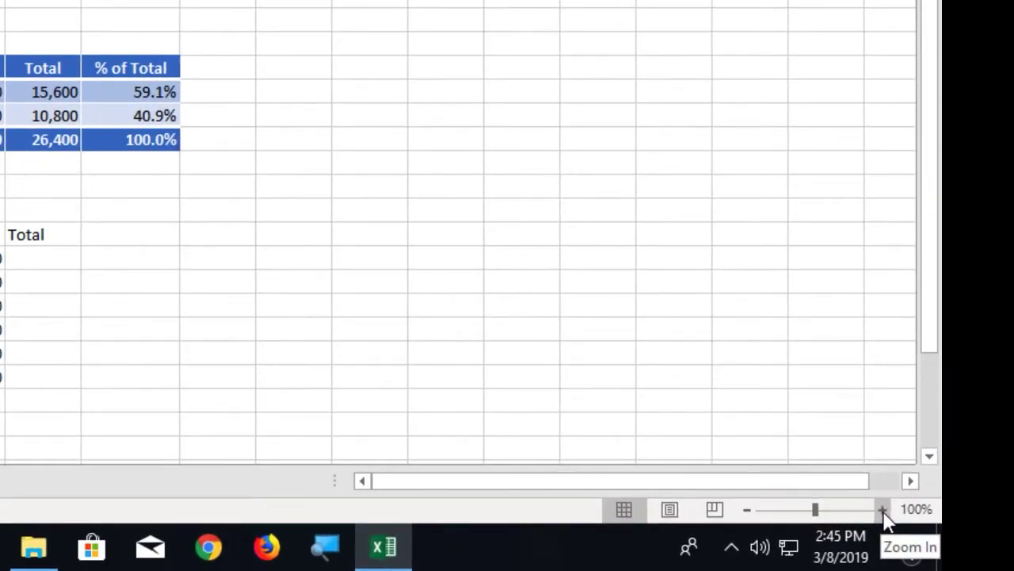
Zoom the worksheet in to 140%.
{"action": "left_click", "coordinate": [883, 511]}
{"action": "left_click", "coordinate": [884, 511]}
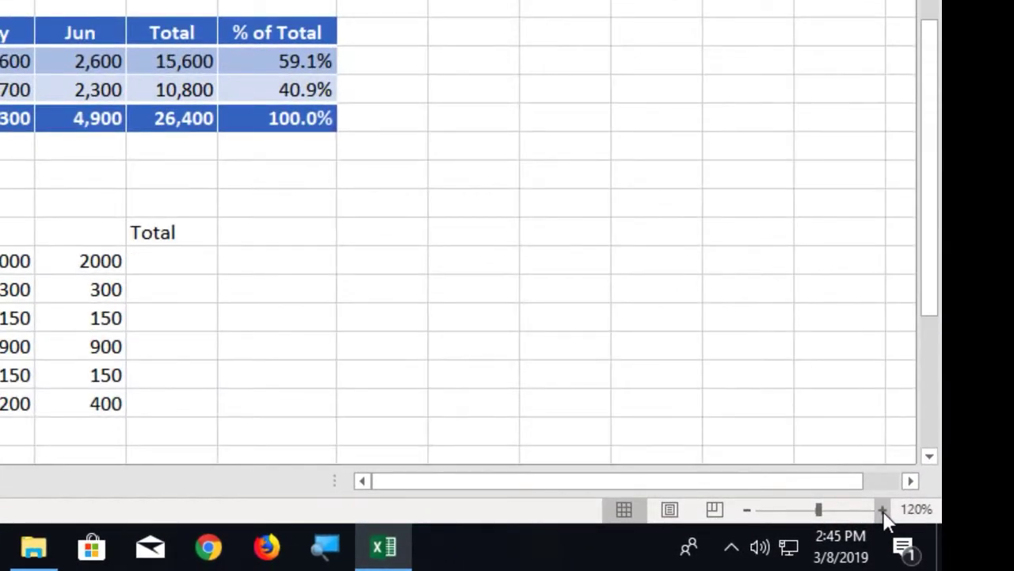
{"action": "left_click", "coordinate": [883, 512]}
{"action": "left_click", "coordinate": [883, 512]}
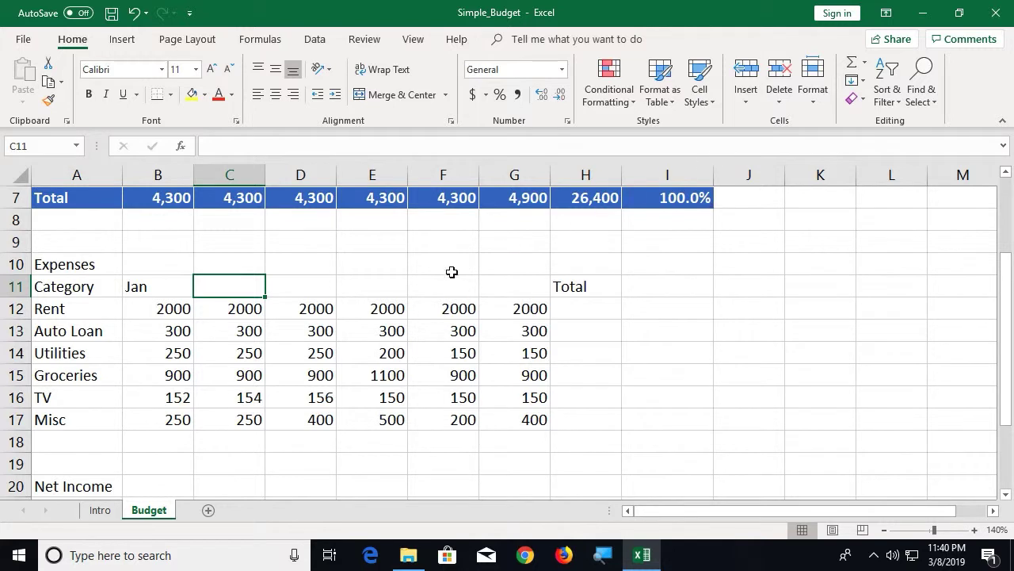
Fill the month headings from Jan in B11 across to Jun in G11 of the Expenses section.
{"action": "left_click", "coordinate": [161, 288]}
{"action": "key", "text": "ctrl+c"}
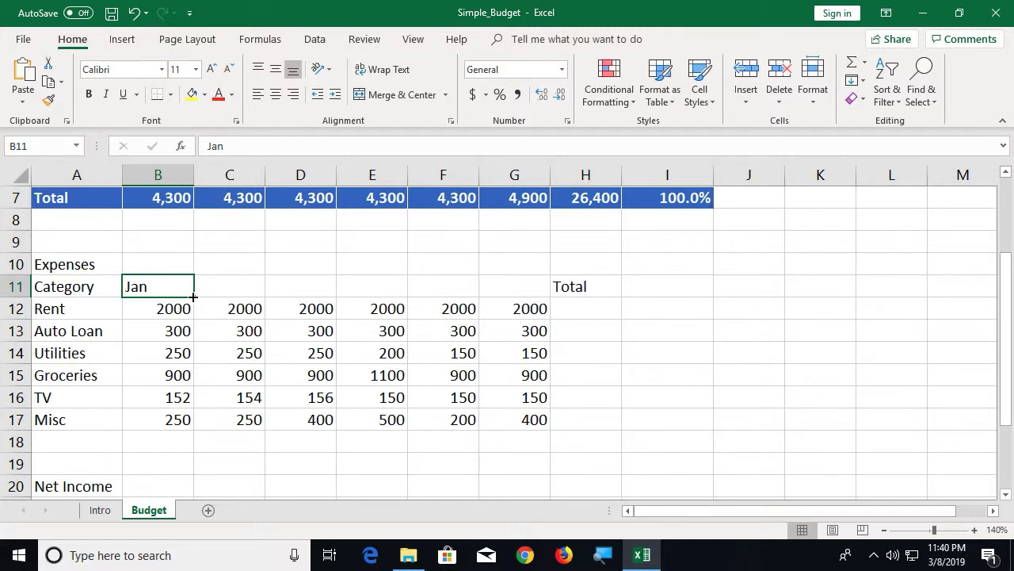
{"action": "left_click_drag", "start_coordinate": [194, 296], "coordinate": [524, 302]}
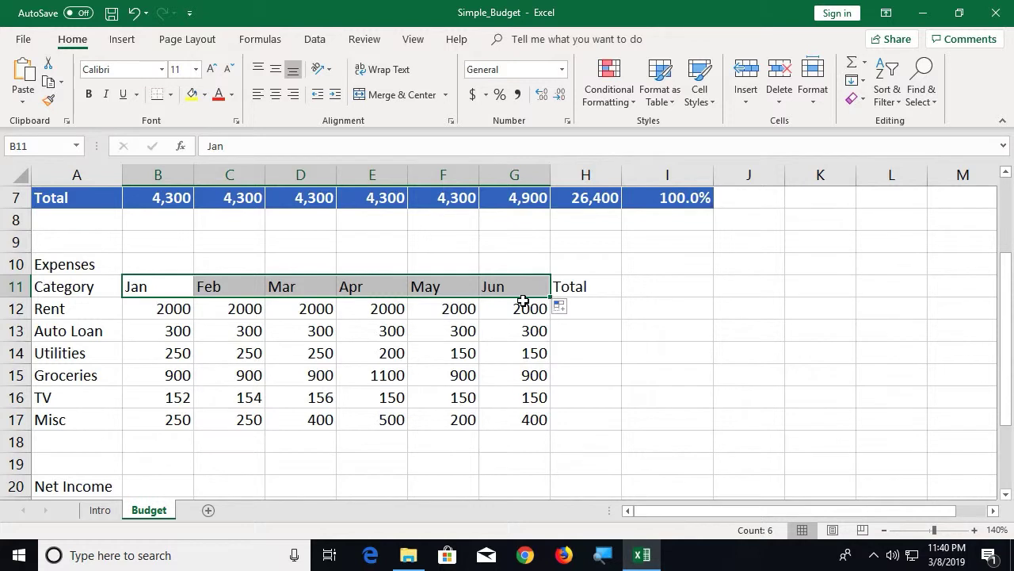
Total the Rent row in H12 with AutoSum over B12:G12.
{"action": "left_click", "coordinate": [574, 287]}
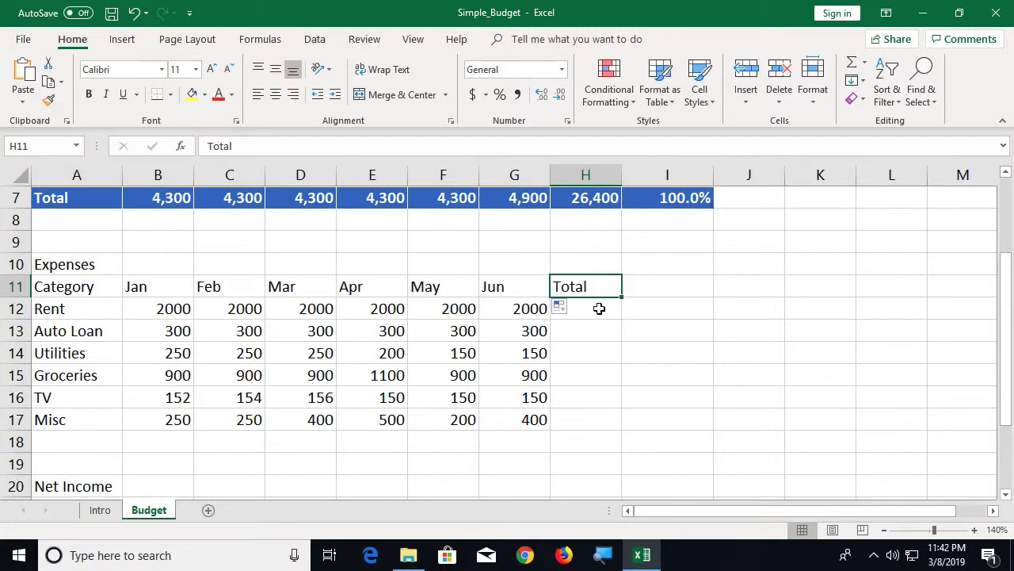
{"action": "left_click", "coordinate": [599, 308]}
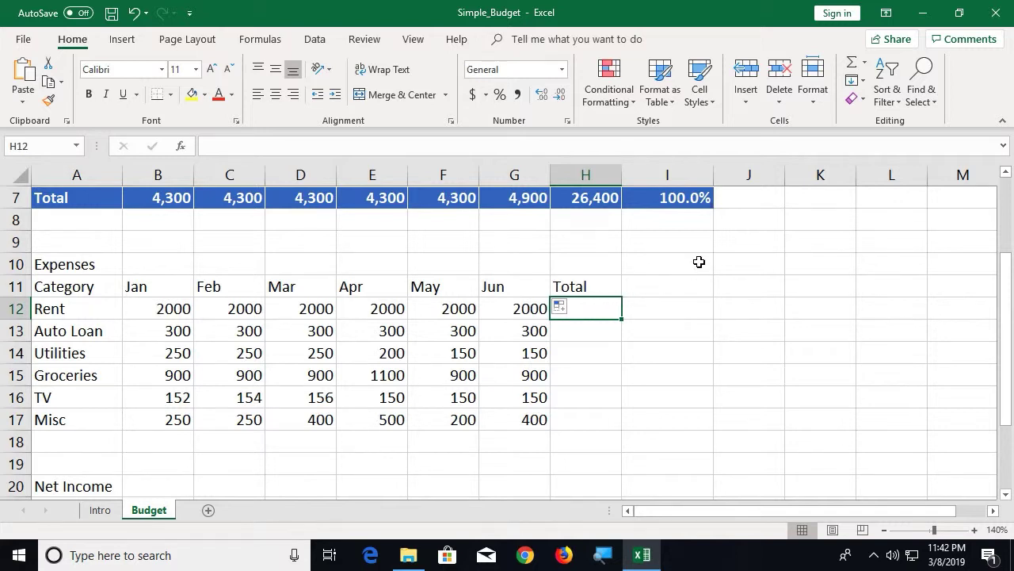
{"action": "left_click", "coordinate": [854, 63]}
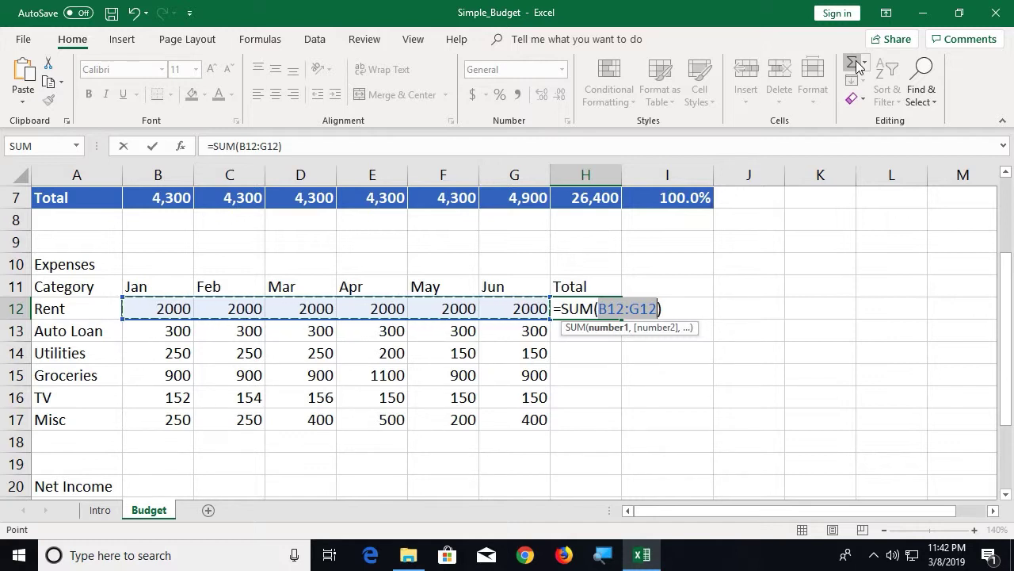
{"action": "key", "text": "Return"}
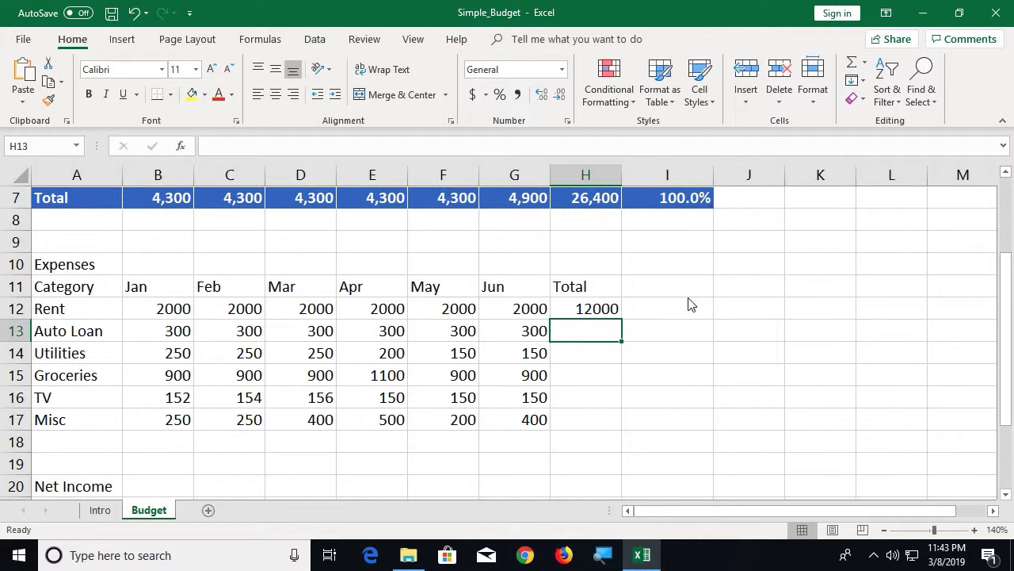
Fill the Rent total formula down the Total column through the Misc row in H17.
{"action": "left_click", "coordinate": [599, 311]}
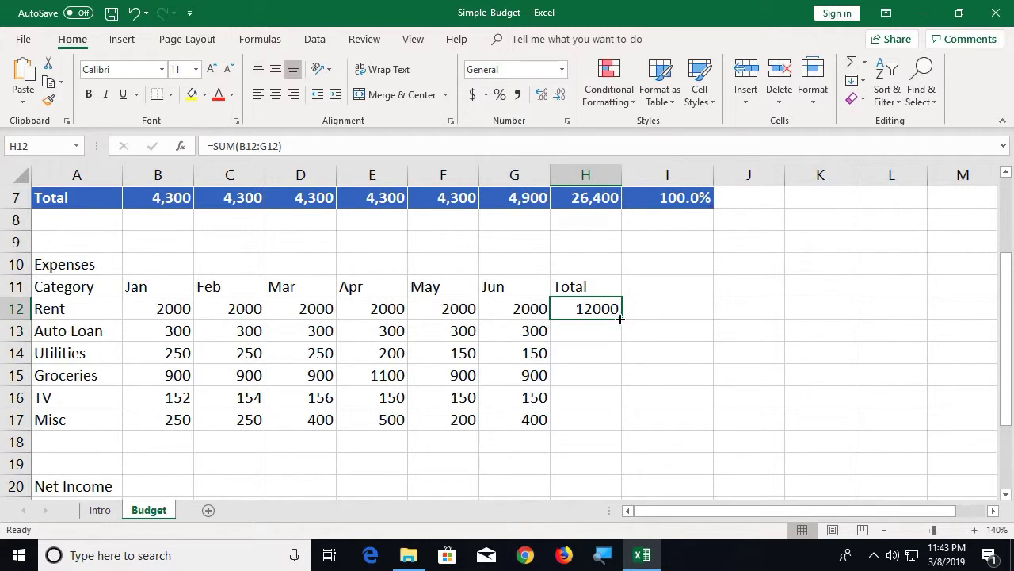
{"action": "double_click", "coordinate": [620, 318]}
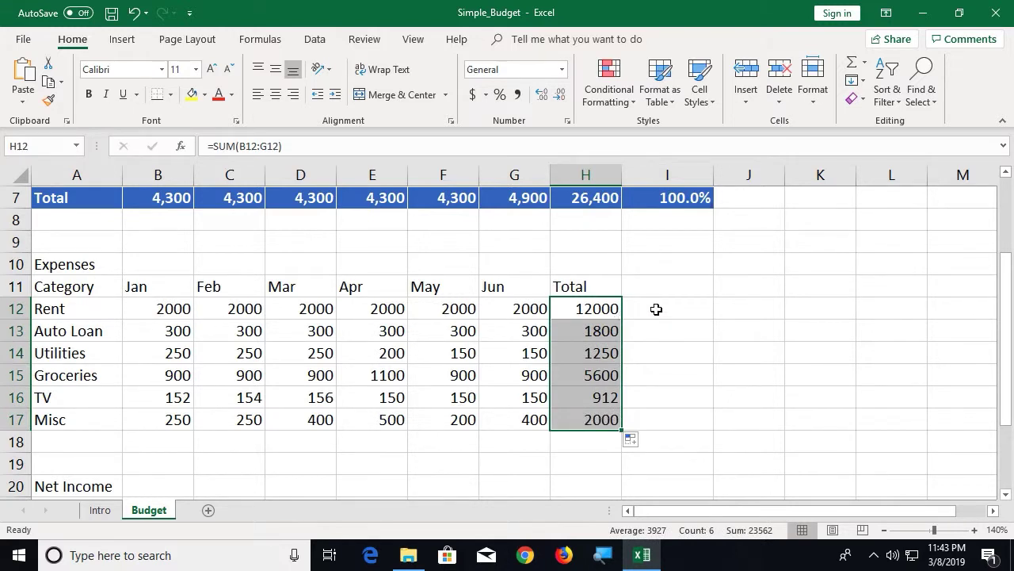
{"action": "left_click", "coordinate": [656, 309]}
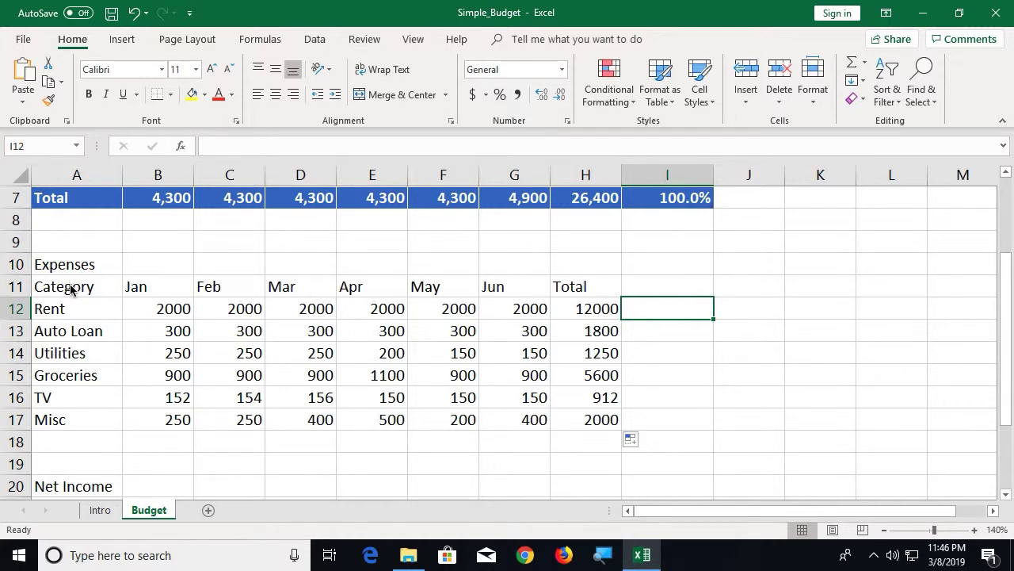
Format the expense data in A11:H17 as a table with headers, using a blue banded Medium style.
{"action": "left_click_drag", "start_coordinate": [72, 292], "coordinate": [562, 424]}
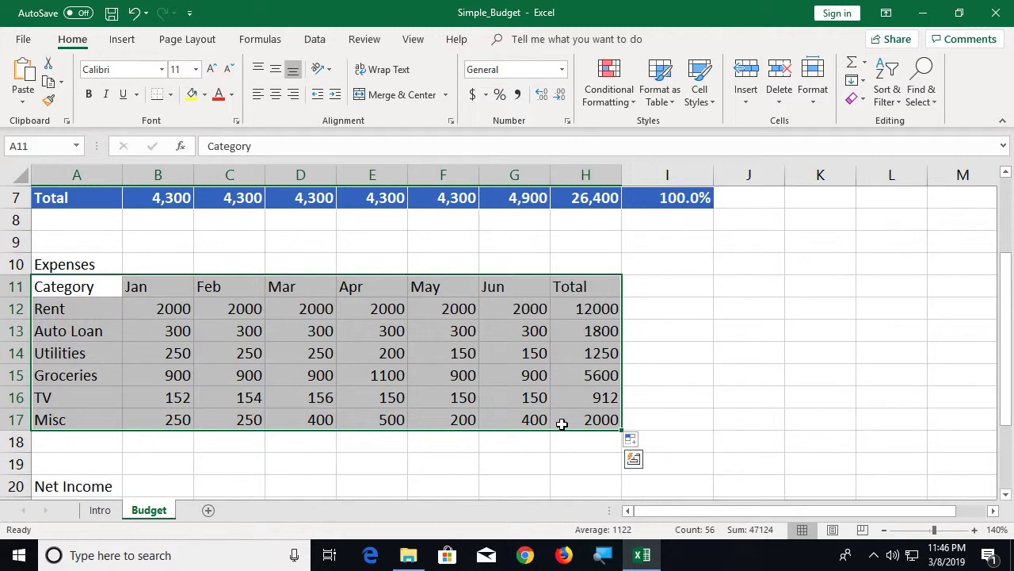
{"action": "left_click", "coordinate": [667, 84]}
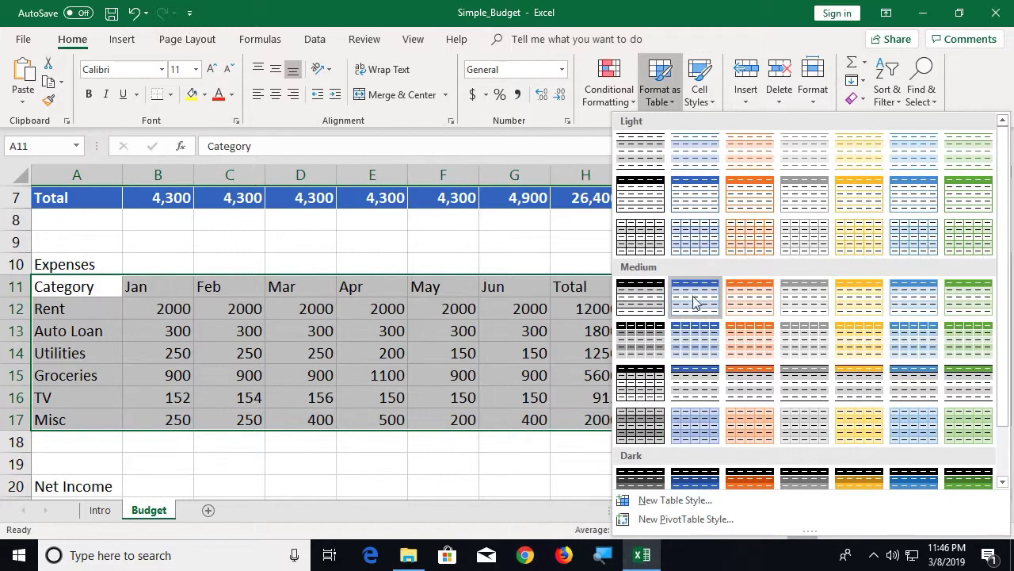
{"action": "left_click", "coordinate": [696, 335]}
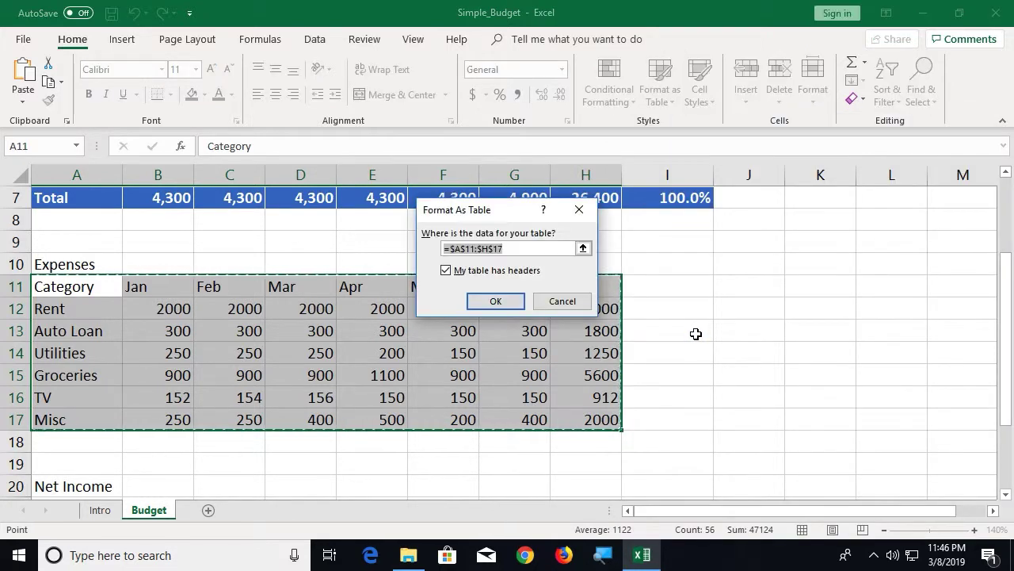
{"action": "left_click", "coordinate": [509, 304]}
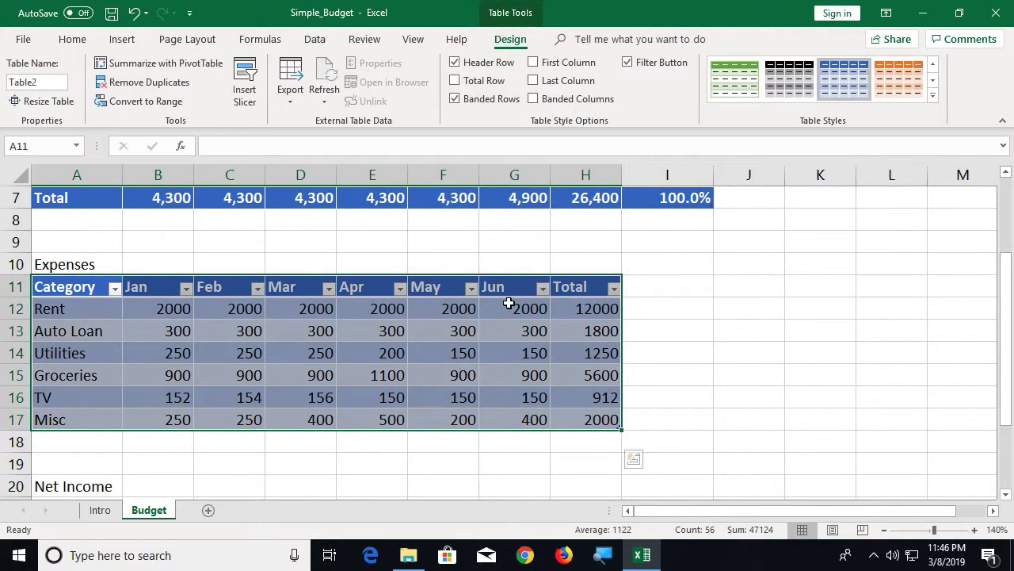
{"action": "left_click", "coordinate": [663, 289]}
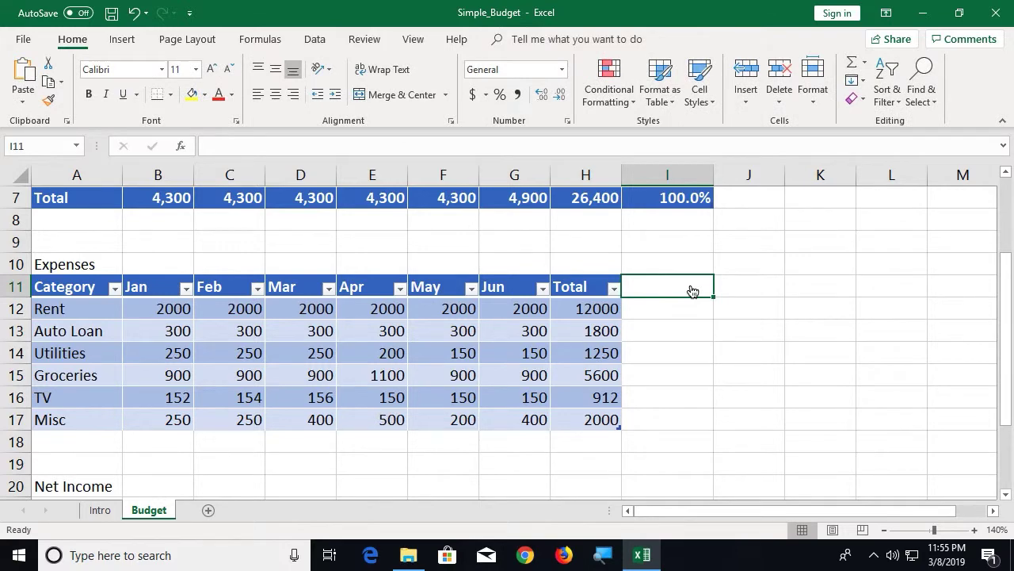
Hide the expense table's filter buttons and center the headings in B11:H11.
{"action": "left_click", "coordinate": [523, 351]}
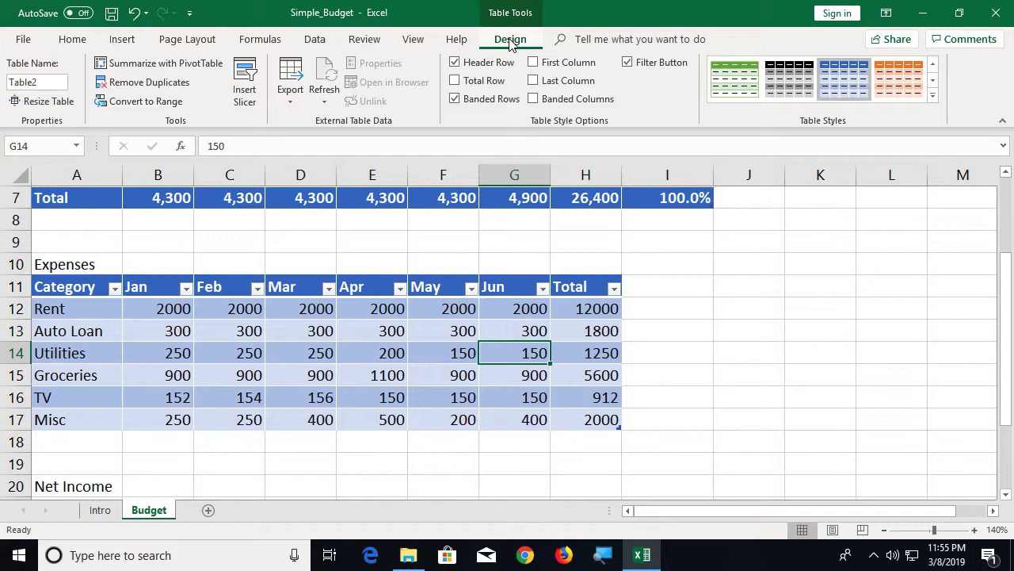
{"action": "left_click", "coordinate": [627, 64]}
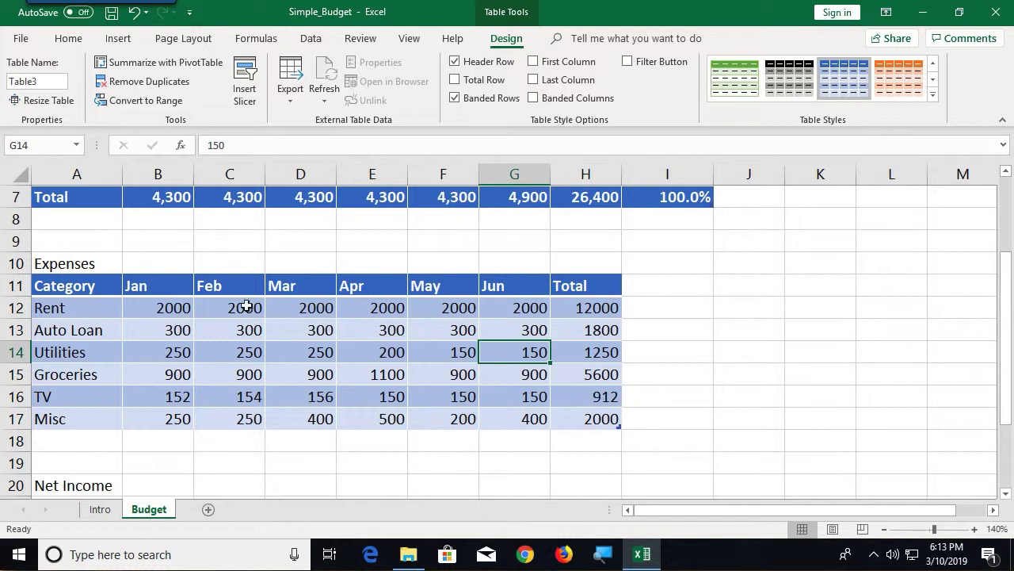
{"action": "left_click", "coordinate": [162, 285]}
{"action": "left_click_drag", "start_coordinate": [161, 285], "coordinate": [554, 286]}
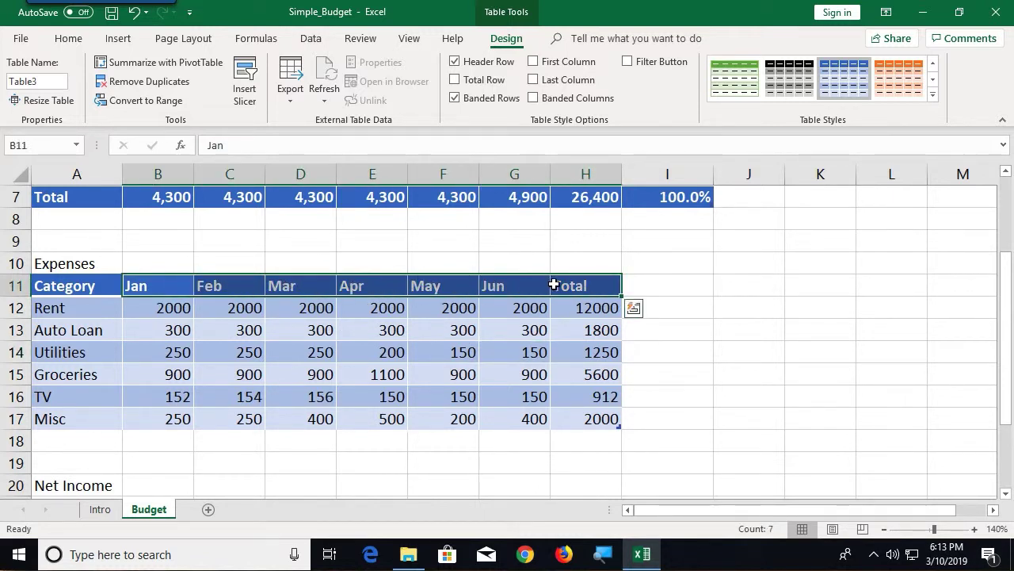
{"action": "left_click", "coordinate": [70, 38]}
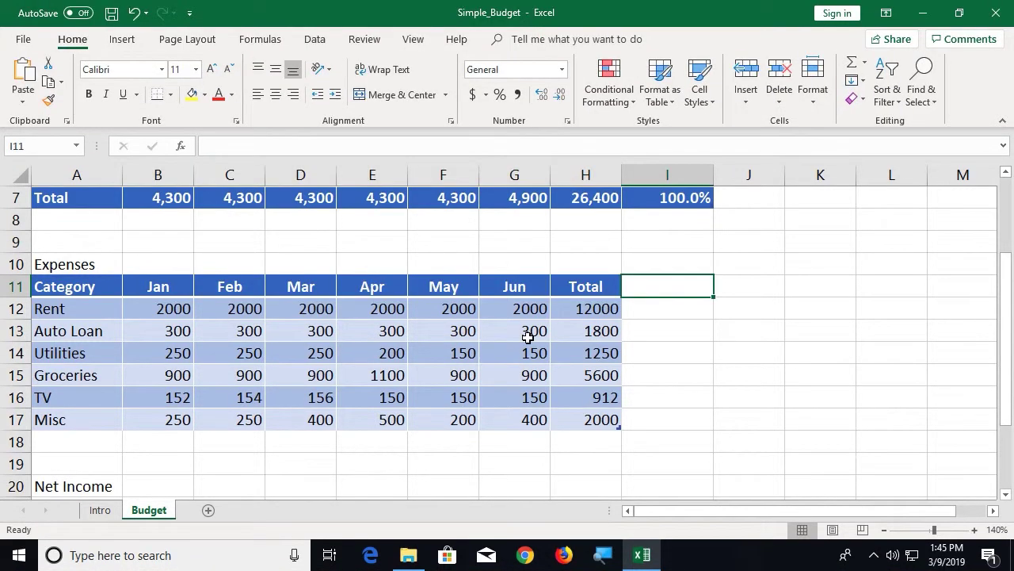
Rename the expense table as ExpBudget.
{"action": "left_click", "coordinate": [528, 337]}
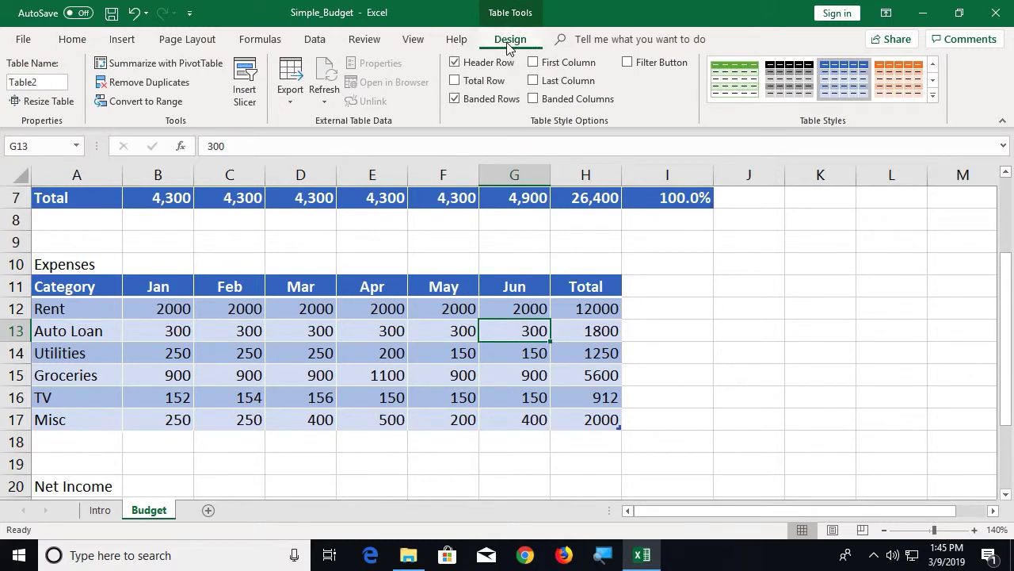
{"action": "left_click", "coordinate": [27, 83]}
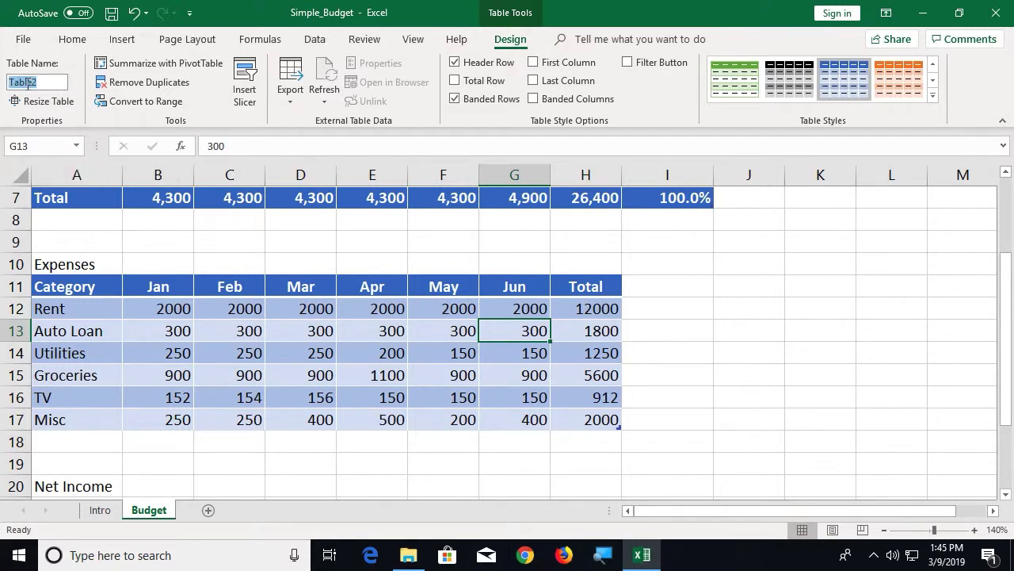
{"action": "type", "text": "ExpBudget"}
{"action": "key", "text": "Return"}
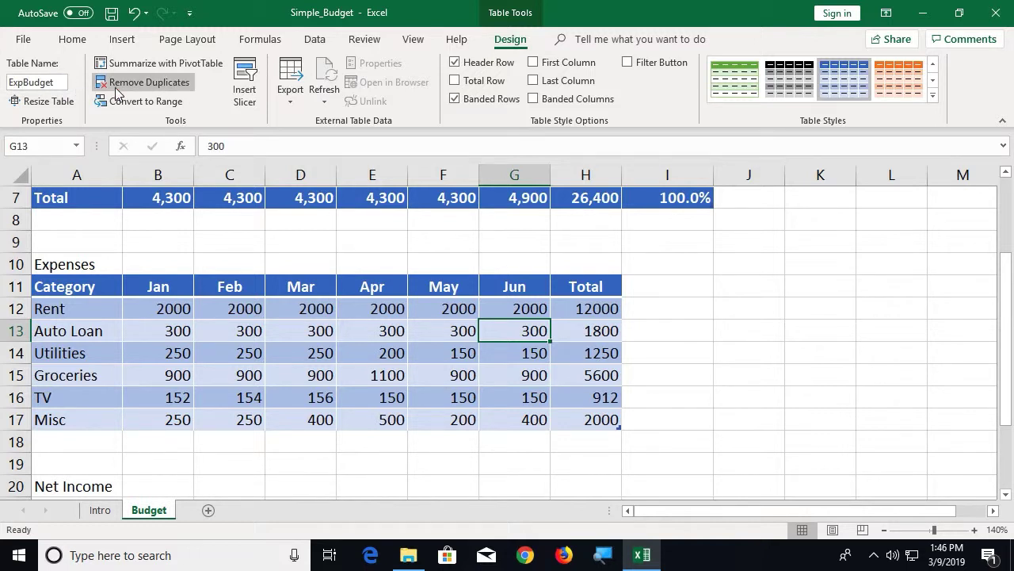
Add a total row to the expense table and sum each month's column from Jan to Jun.
{"action": "left_click", "coordinate": [455, 81]}
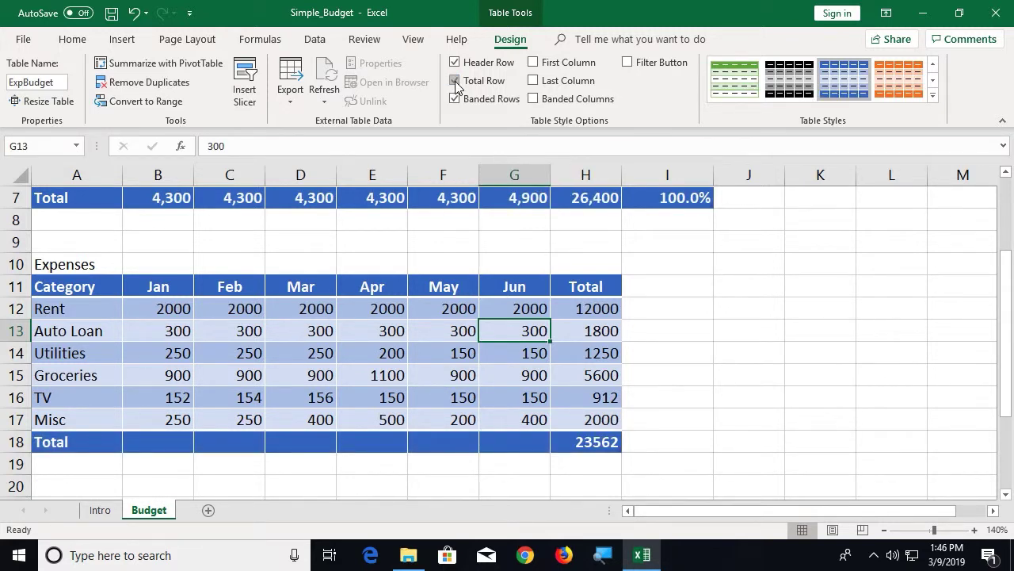
{"action": "left_click", "coordinate": [165, 440]}
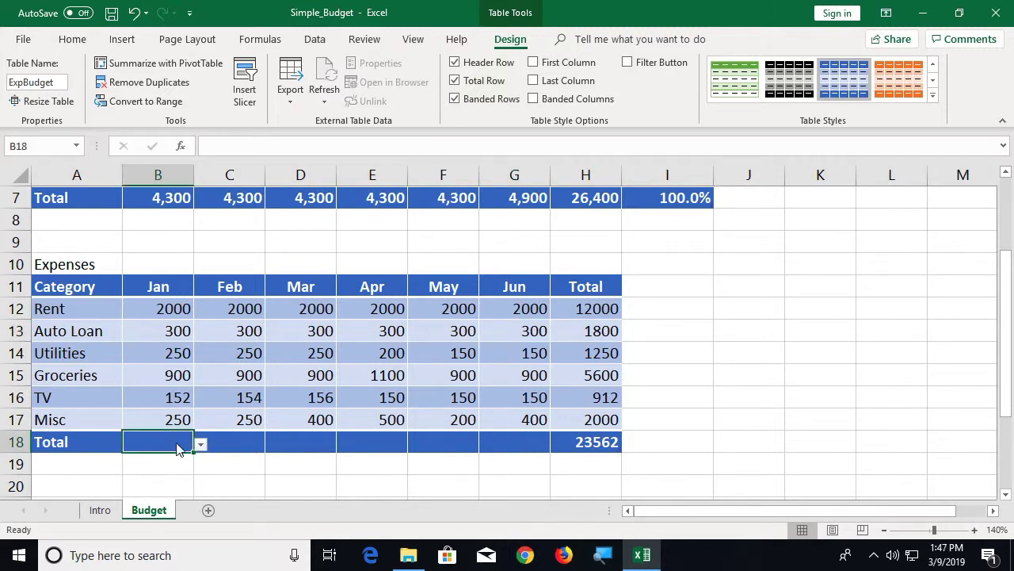
{"action": "left_click", "coordinate": [201, 446]}
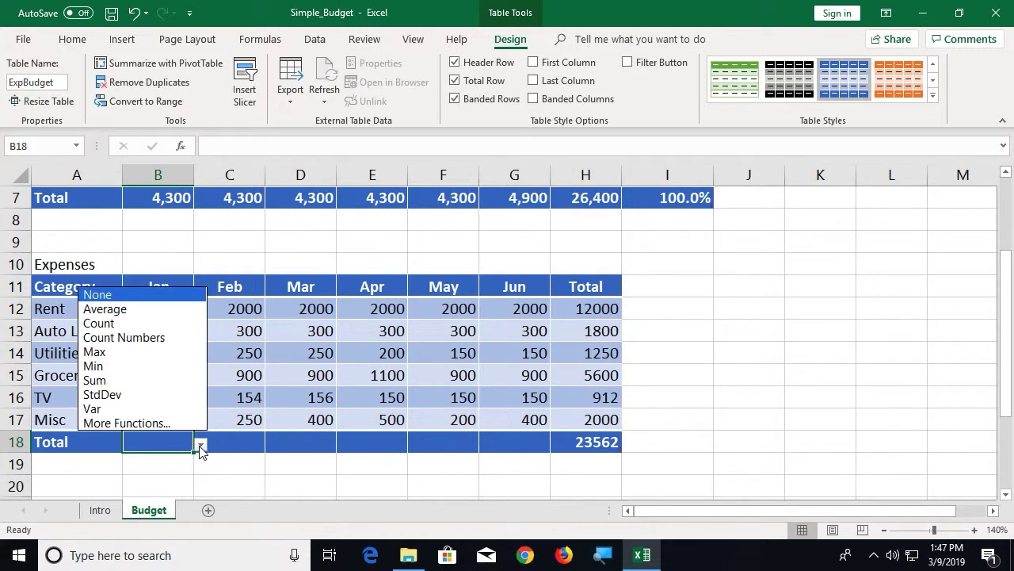
{"action": "left_click", "coordinate": [139, 381]}
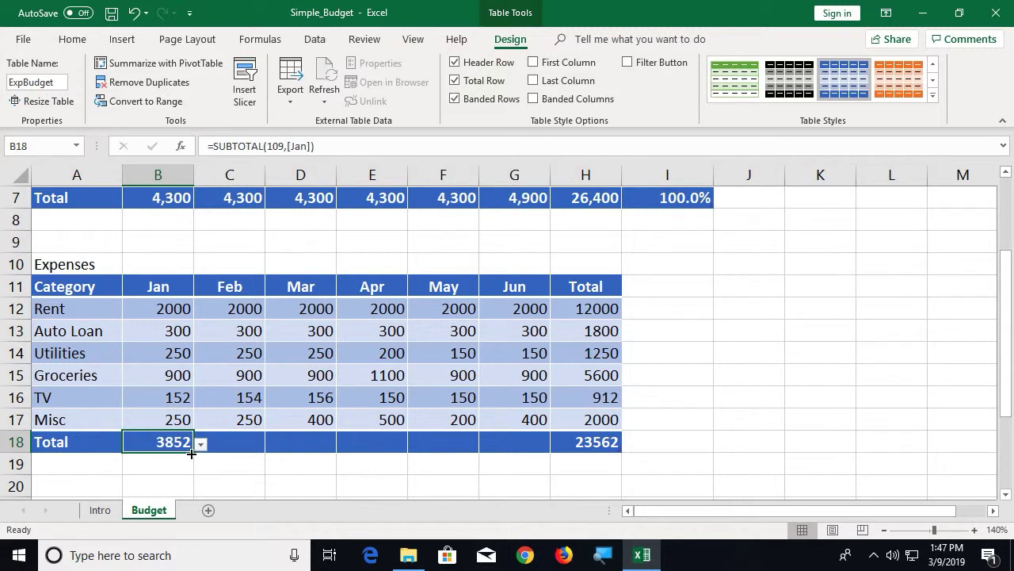
{"action": "left_click_drag", "start_coordinate": [191, 454], "coordinate": [525, 456]}
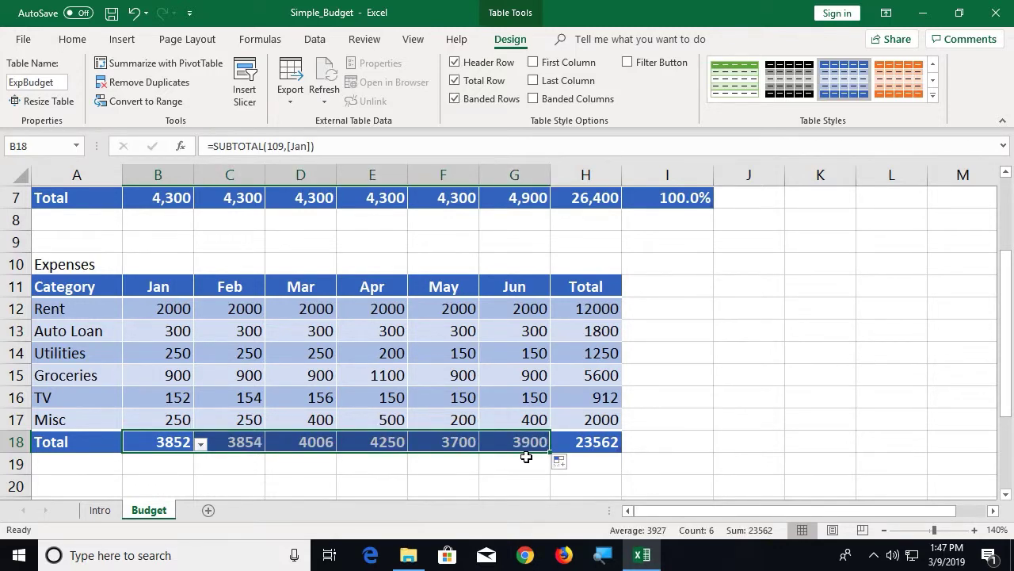
{"action": "left_click", "coordinate": [657, 444]}
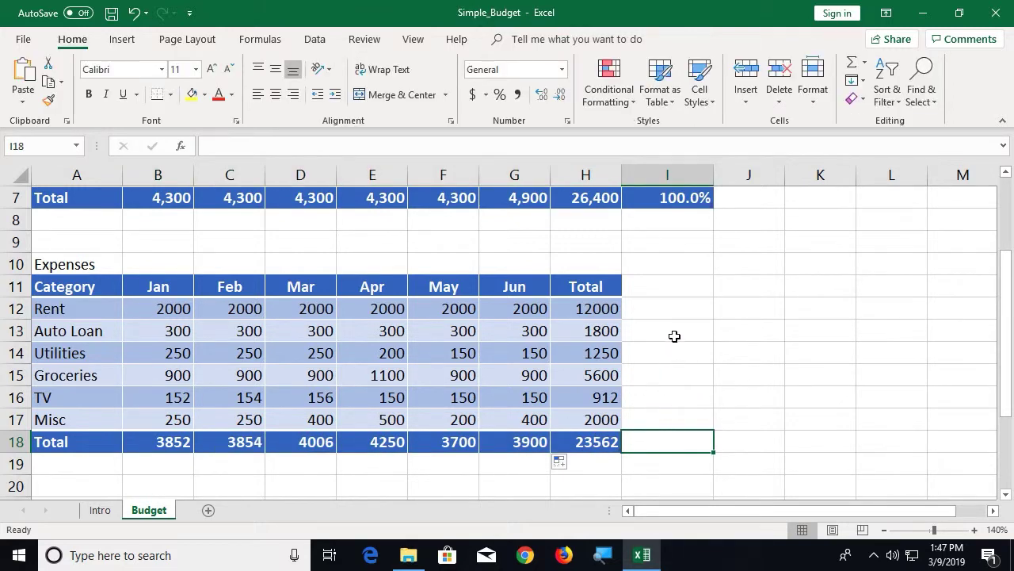
Add a new expense table column headed "% of Total" in I11.
{"action": "left_click", "coordinate": [671, 287]}
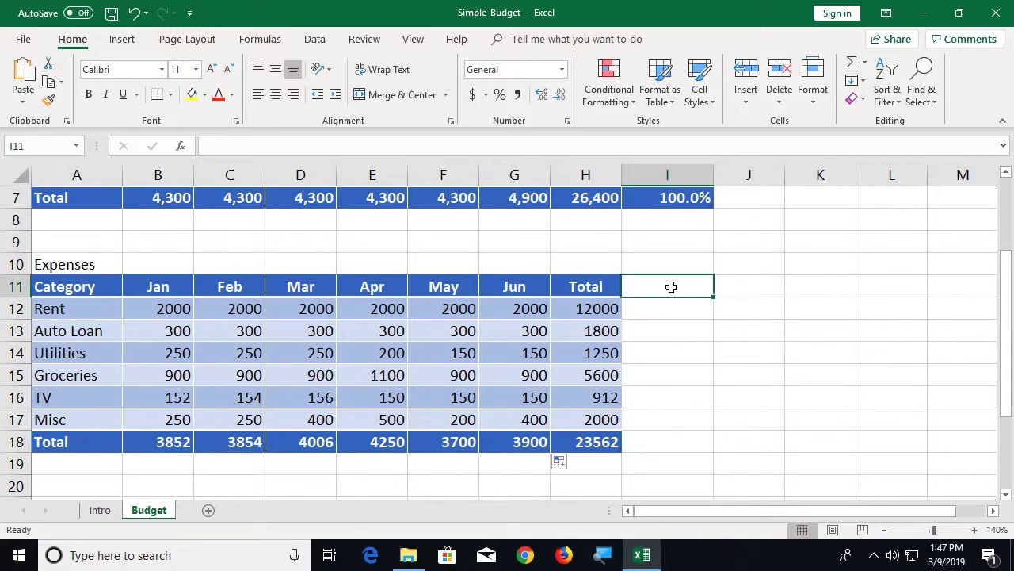
{"action": "type", "text": "%"}
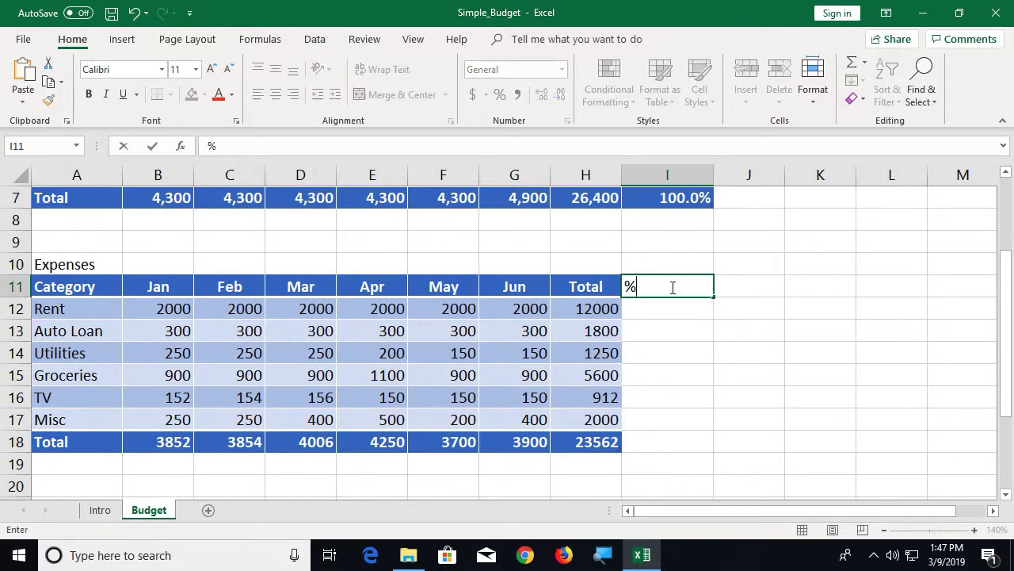
{"action": "type", "text": " of Total"}
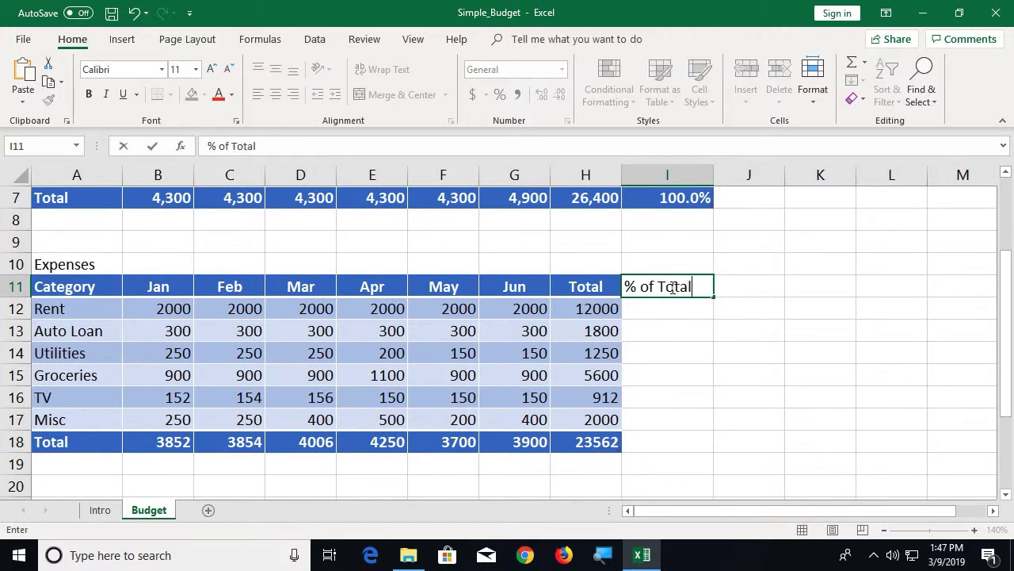
{"action": "key", "text": "Return"}
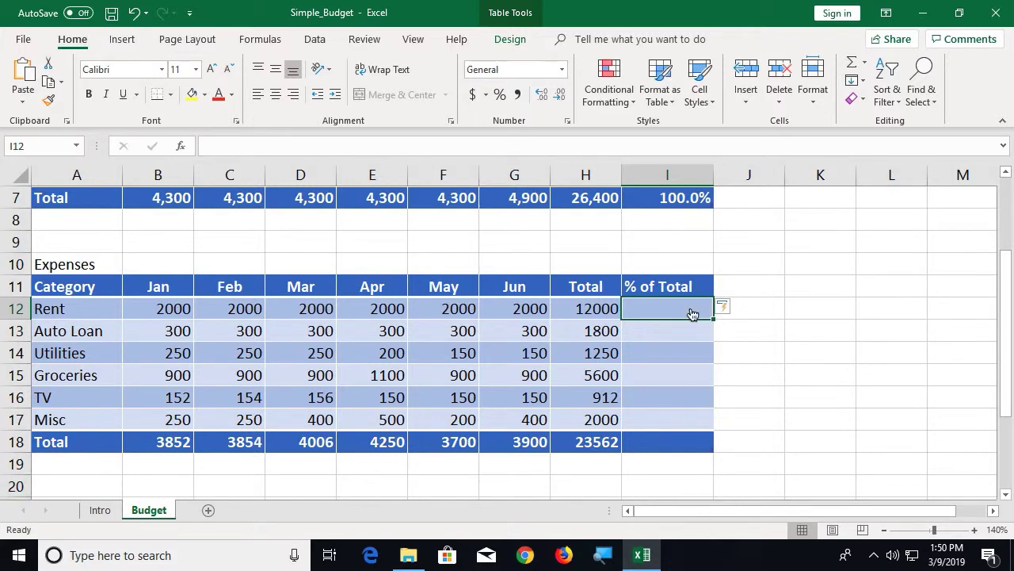
Calculate the % of Total column from I12 by dividing each row's Total by the ExpBudget table's total in H18.
{"action": "type", "text": "="}
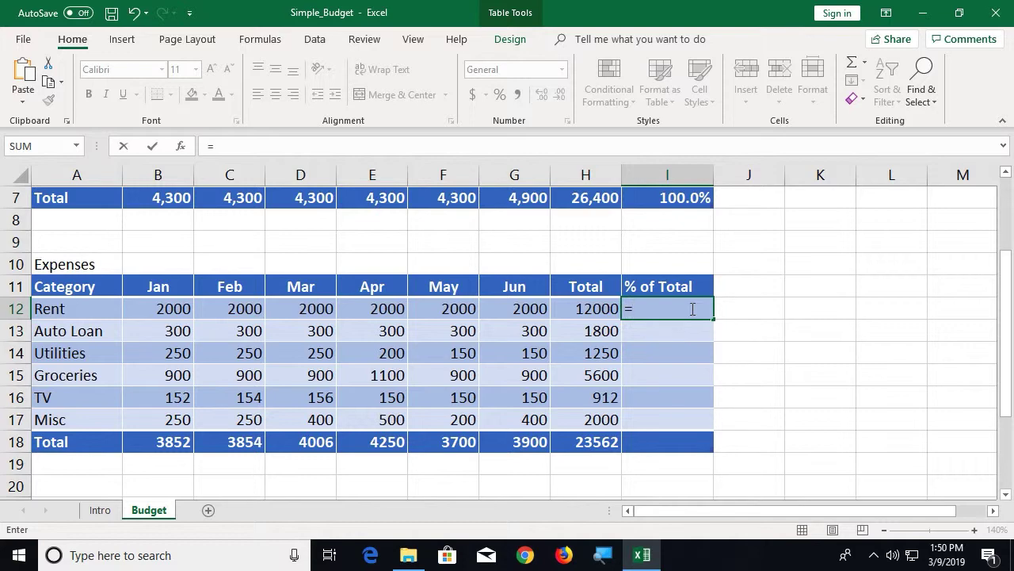
{"action": "left_click", "coordinate": [600, 311]}
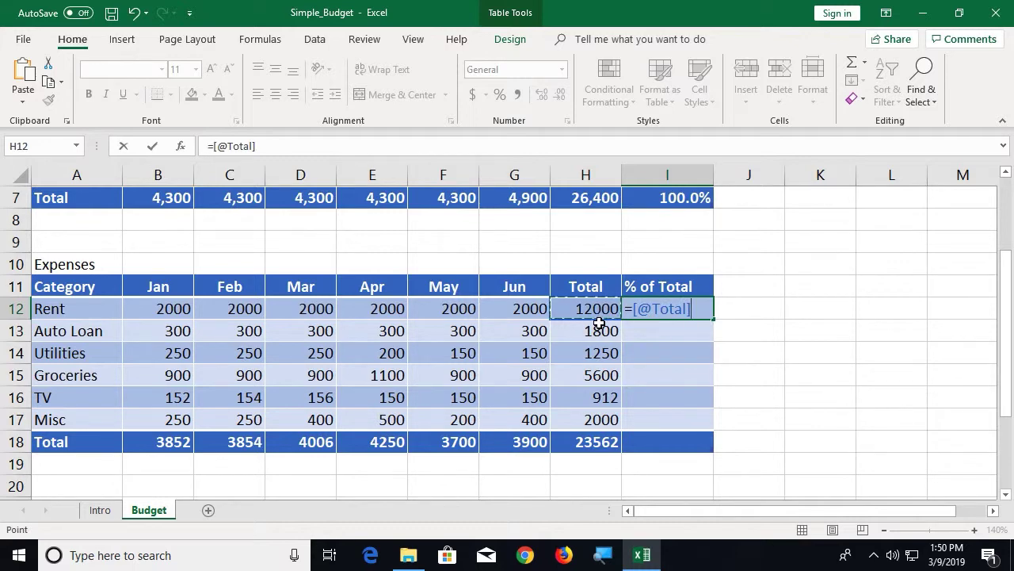
{"action": "type", "text": "/"}
{"action": "left_click", "coordinate": [593, 439]}
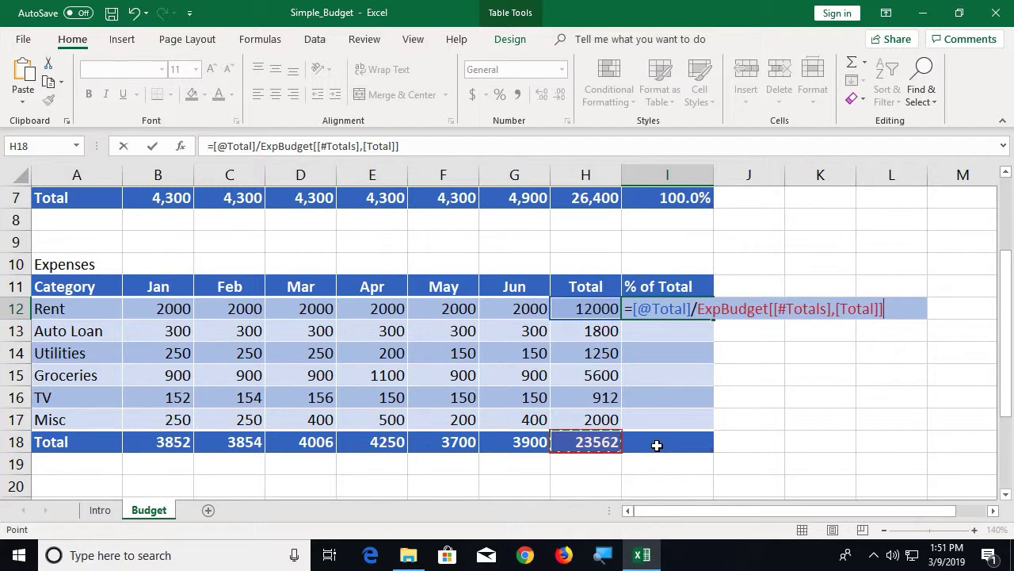
{"action": "key", "text": "Return"}
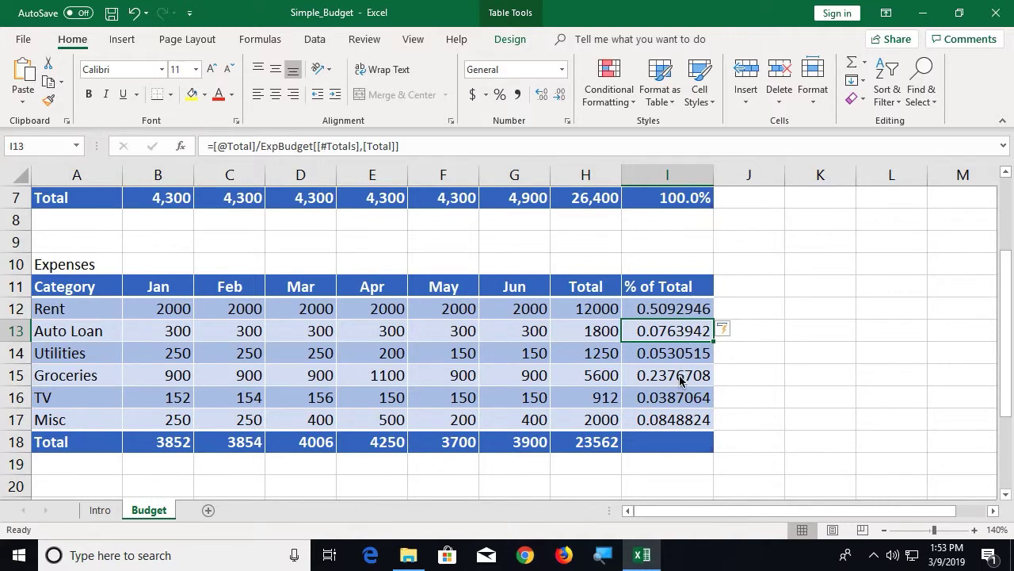
Examine the percent-of-total formula in the Groceries row without changing it.
{"action": "left_click", "coordinate": [681, 377]}
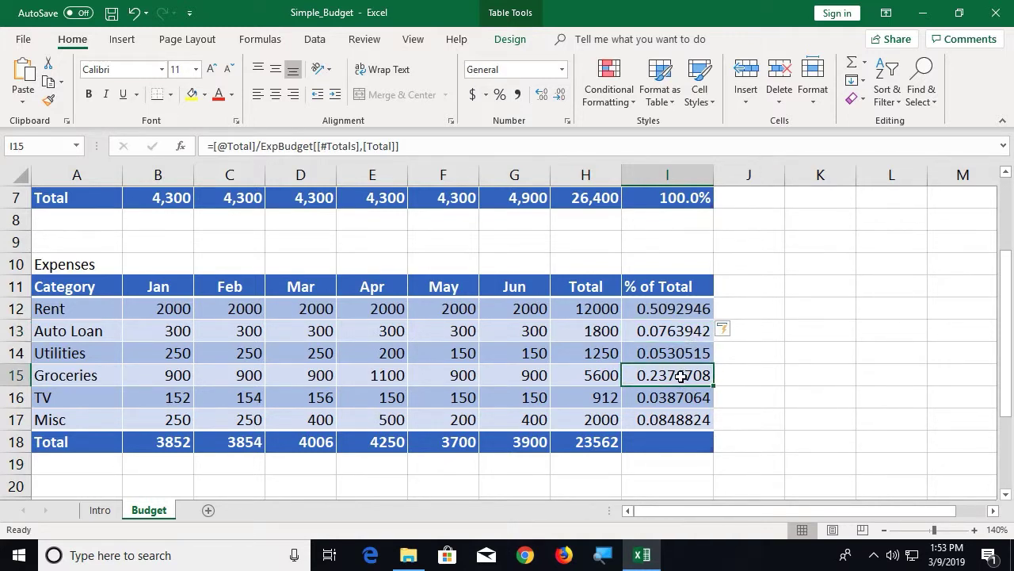
{"action": "double_click", "coordinate": [681, 377]}
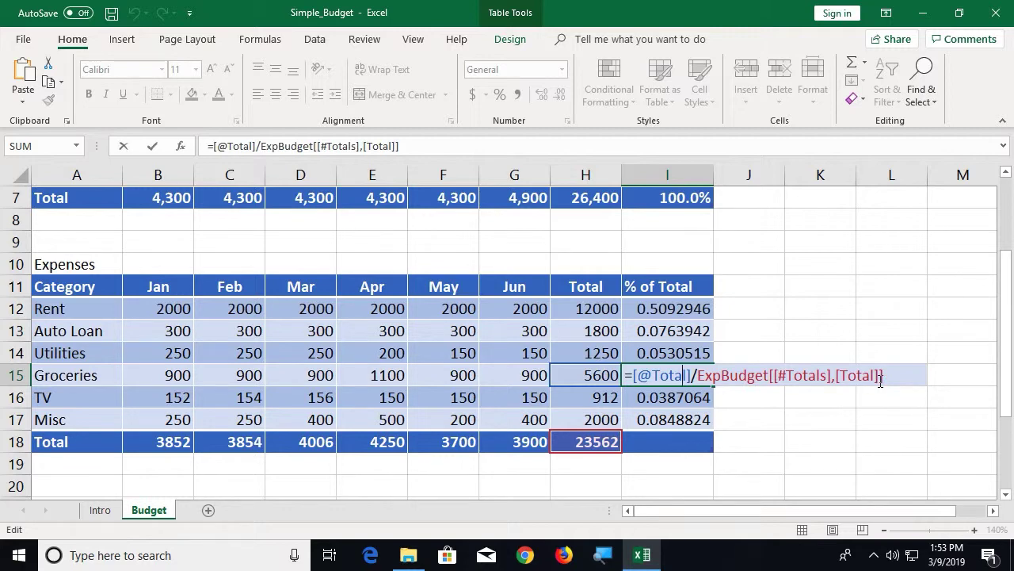
{"action": "key", "text": "Return"}
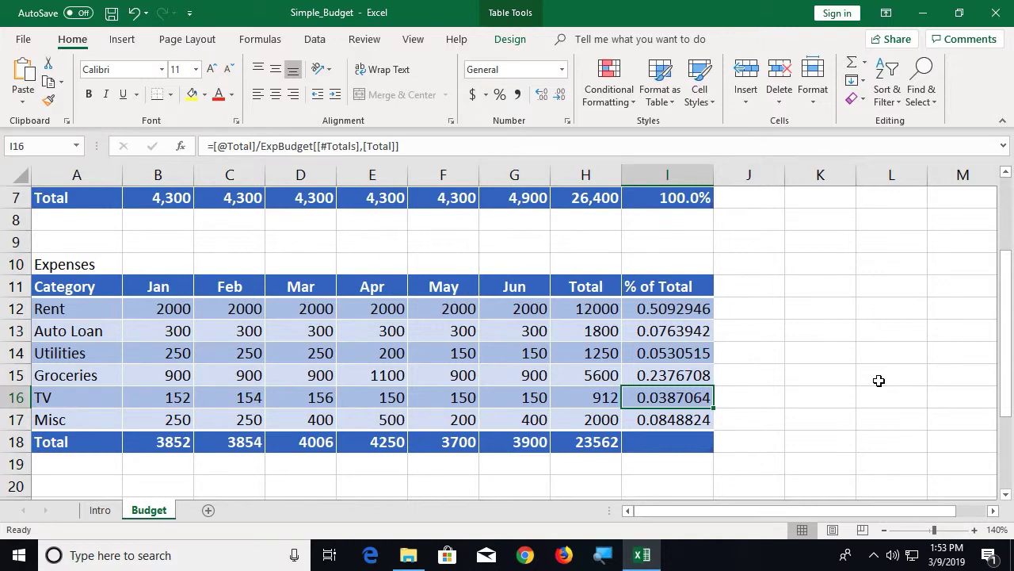
Calculate Net Income in B21 as the IncBudget Jan total minus the ExpBudget Jan total, and fill the formula across to H21.
{"action": "scroll", "coordinate": [481, 434], "scroll_direction": "down", "scroll_amount": 1}
{"action": "left_click", "coordinate": [176, 442]}
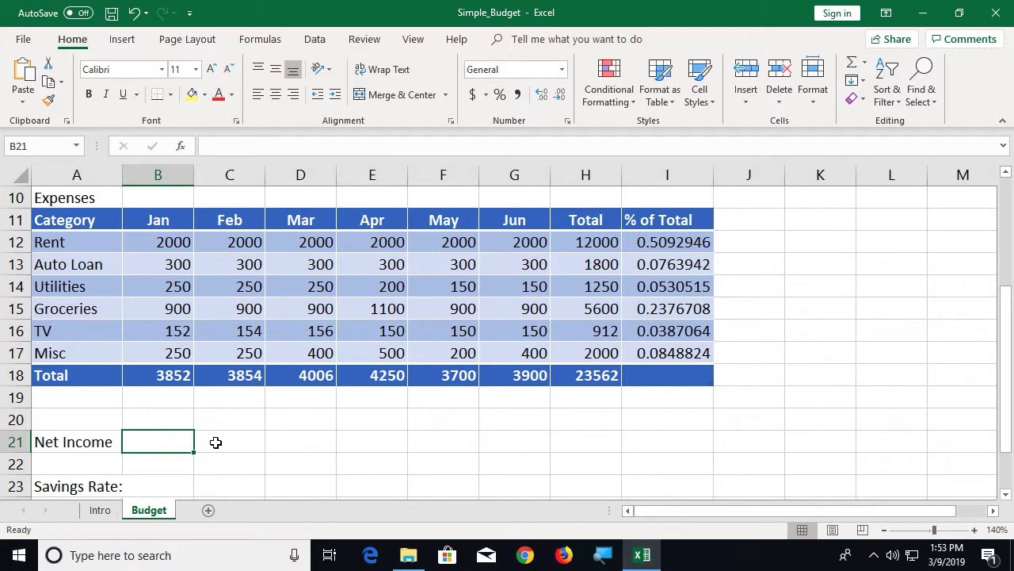
{"action": "type", "text": "="}
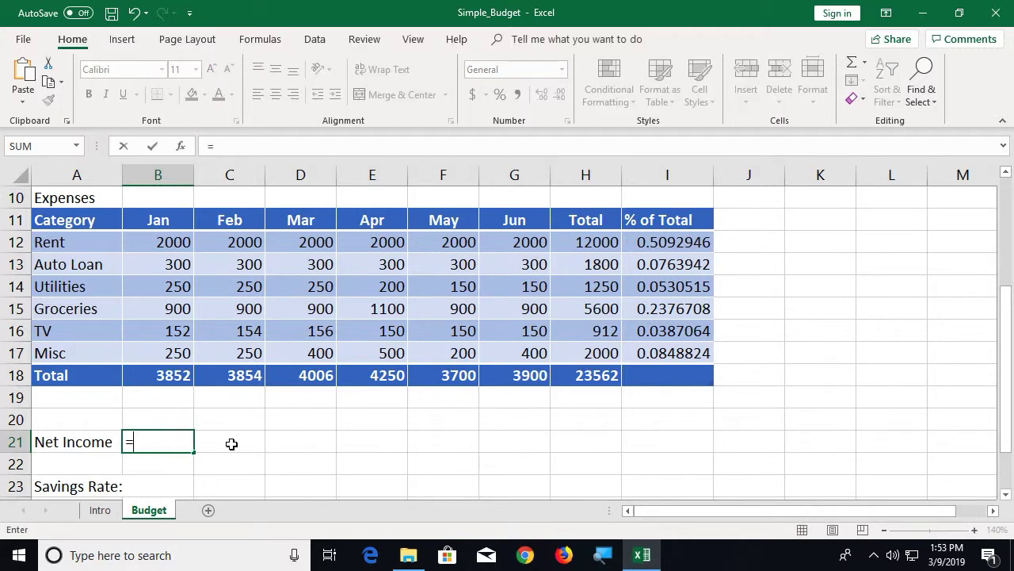
{"action": "scroll", "coordinate": [234, 432], "scroll_direction": "up", "scroll_amount": 1}
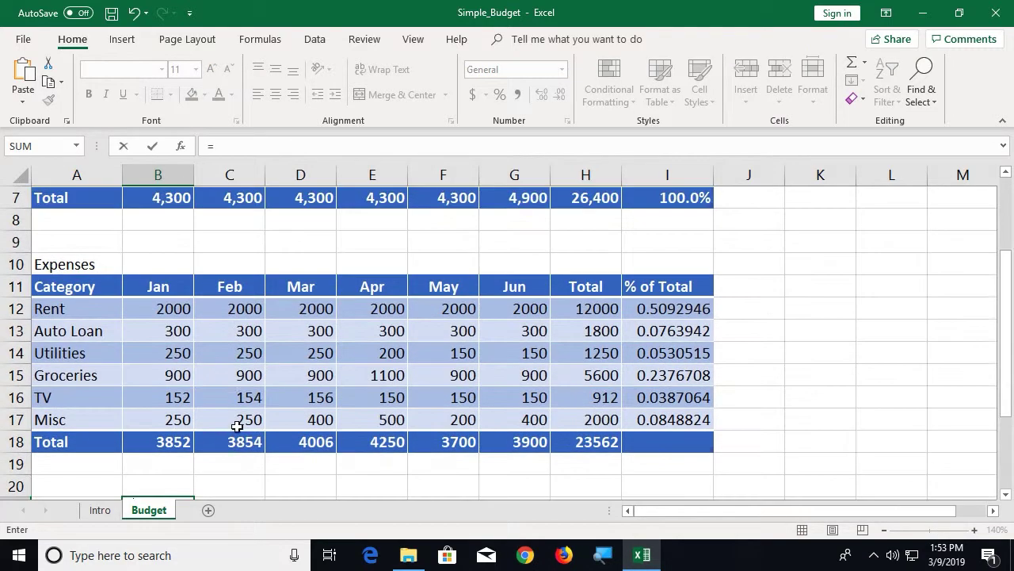
{"action": "left_click", "coordinate": [160, 204]}
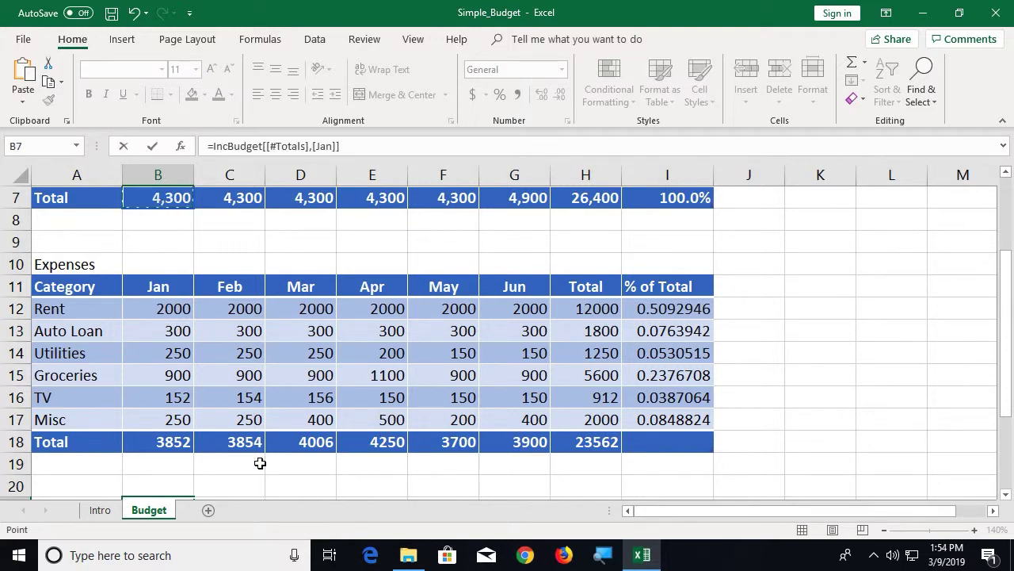
{"action": "scroll", "coordinate": [261, 462], "scroll_direction": "down", "scroll_amount": 1}
{"action": "type", "text": "-"}
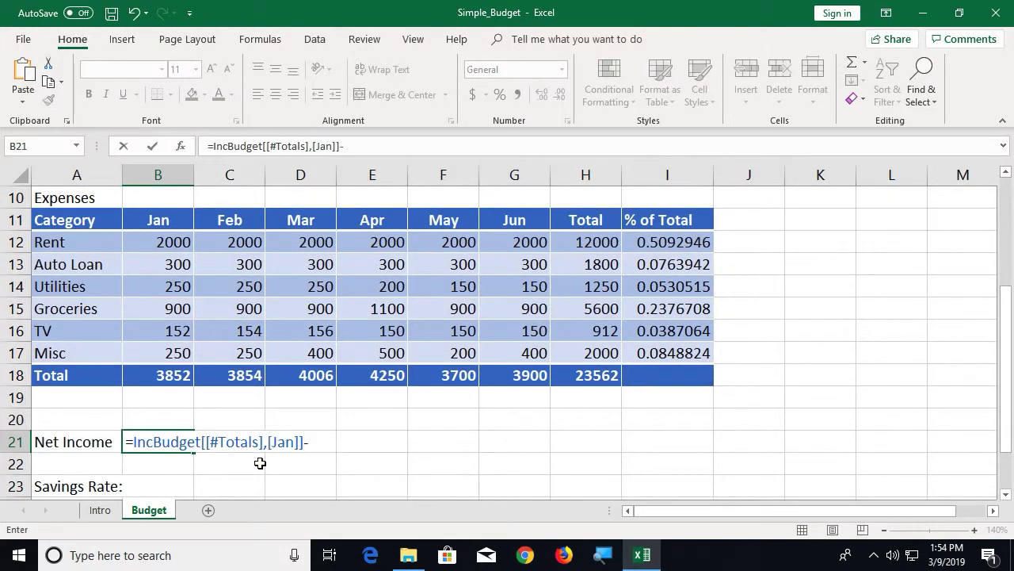
{"action": "left_click", "coordinate": [169, 376]}
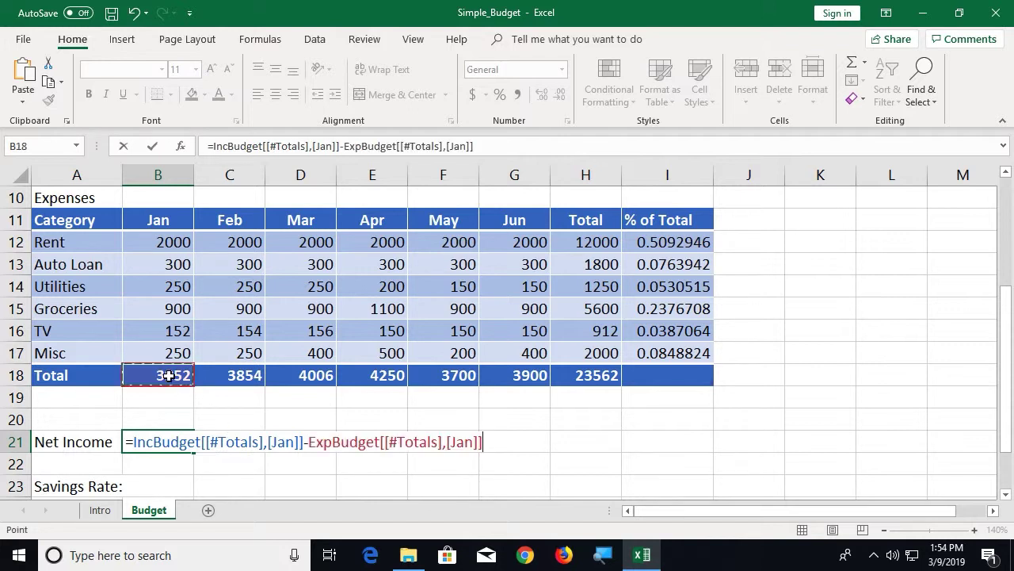
{"action": "key", "text": "Return"}
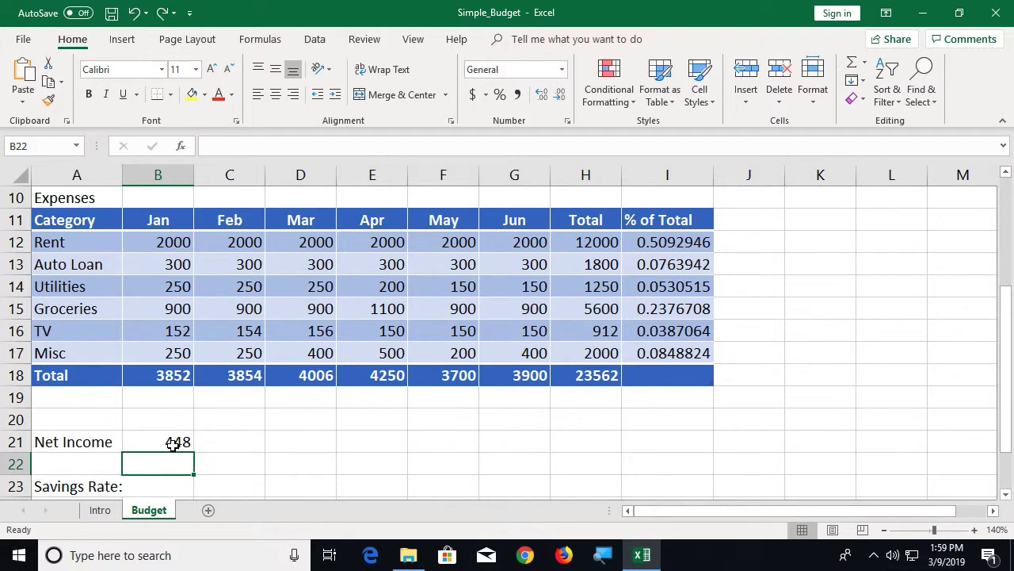
{"action": "left_click", "coordinate": [173, 443]}
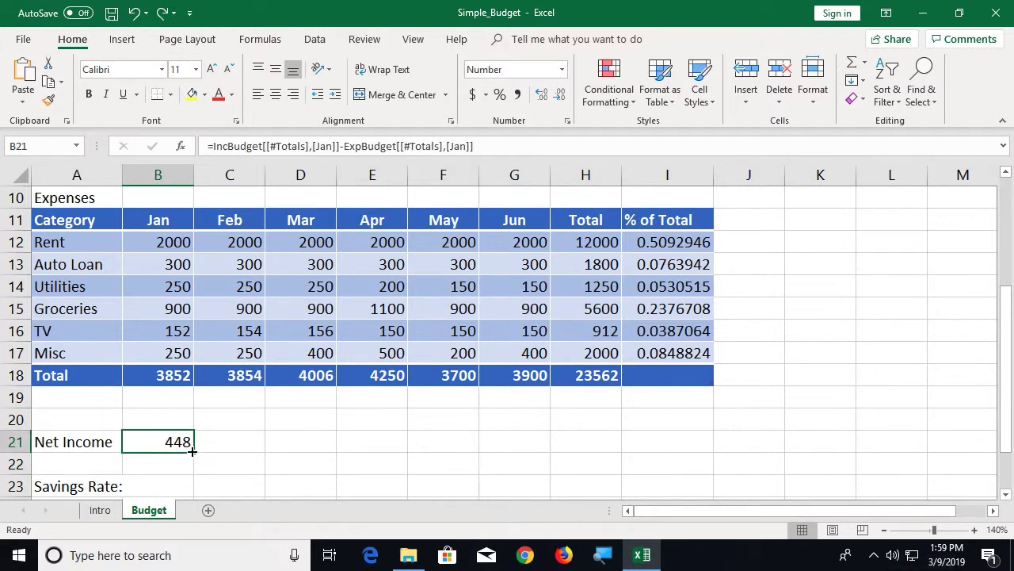
{"action": "left_click_drag", "start_coordinate": [192, 450], "coordinate": [587, 446]}
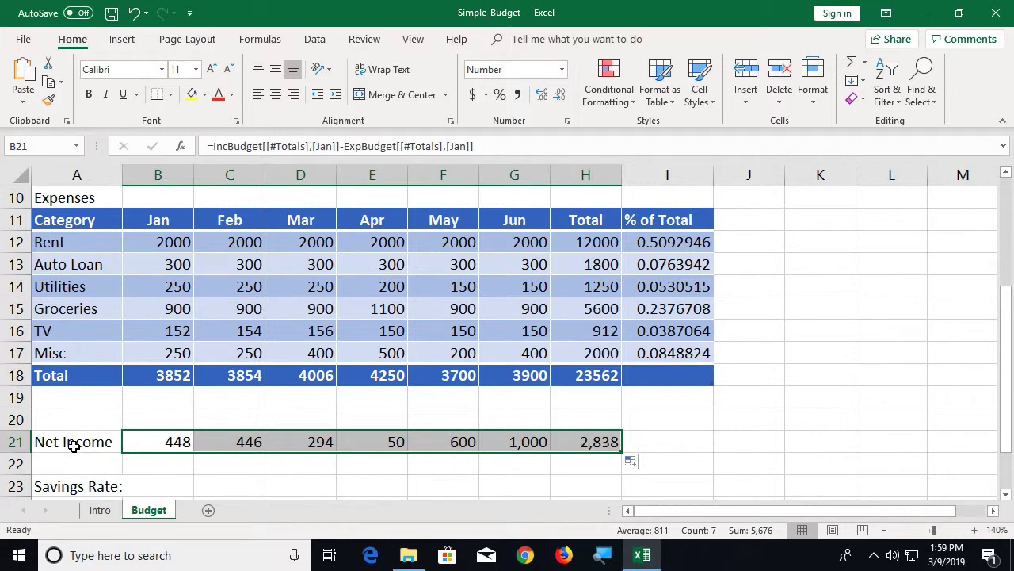
Apply the Accent1 cell style and bold to the Net Income row, A21:H21.
{"action": "left_click_drag", "start_coordinate": [73, 445], "coordinate": [559, 444]}
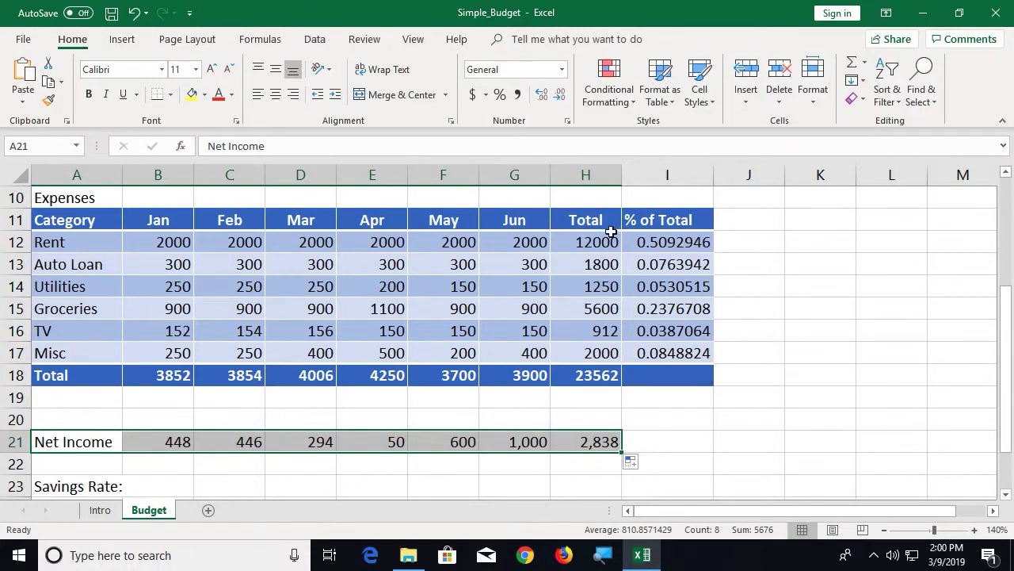
{"action": "left_click", "coordinate": [699, 91]}
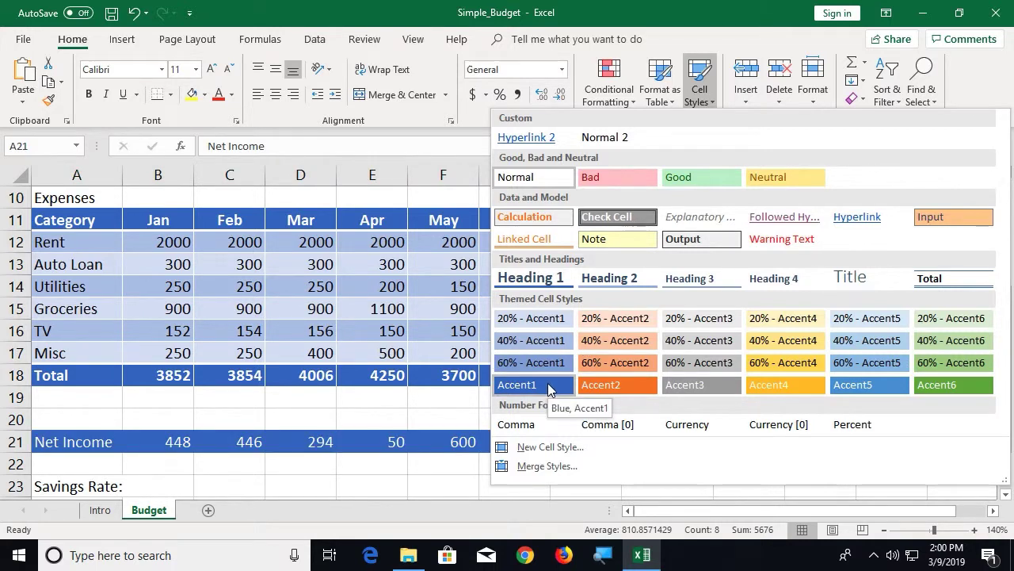
{"action": "left_click", "coordinate": [548, 386]}
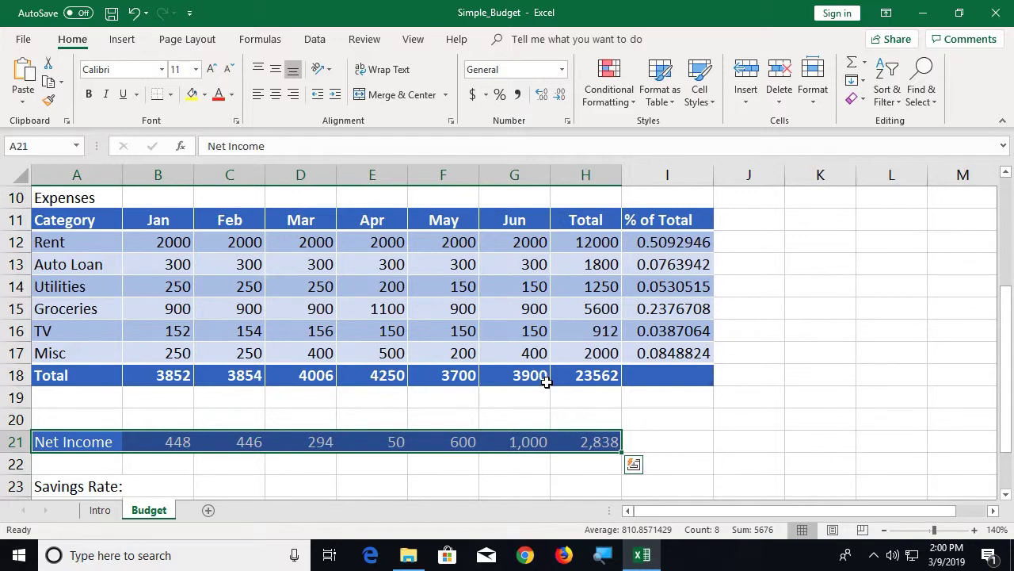
{"action": "left_click", "coordinate": [90, 95]}
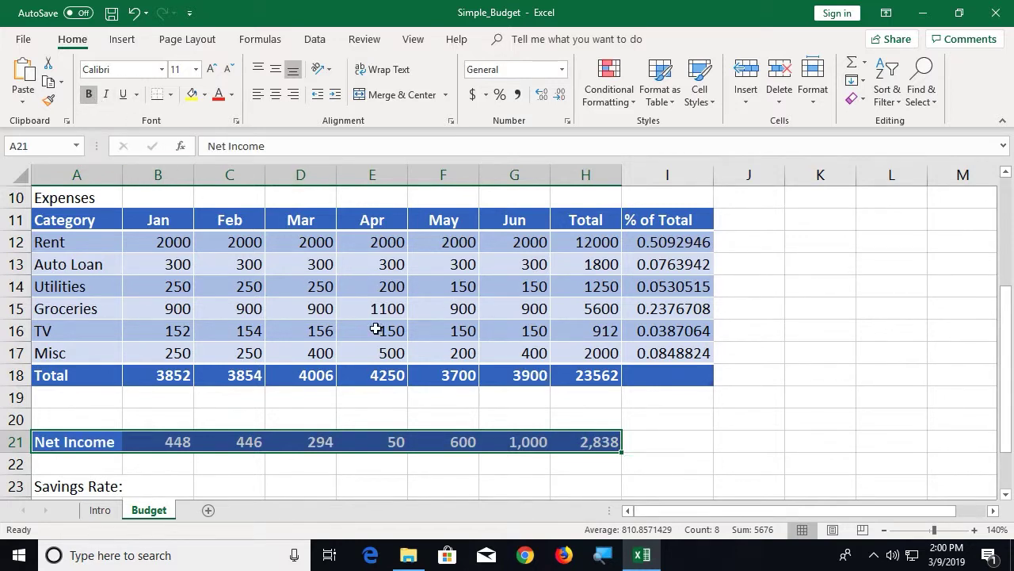
{"action": "left_click", "coordinate": [658, 440]}
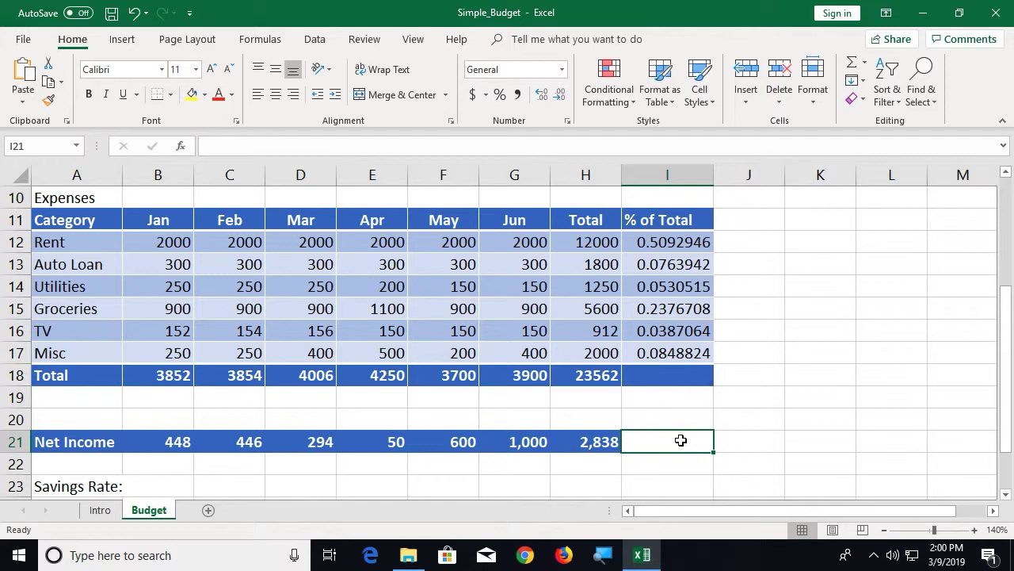
Format B12:H21 as Number with 0 decimal places and a thousands separator.
{"action": "left_click", "coordinate": [173, 244]}
{"action": "left_click_drag", "start_coordinate": [172, 244], "coordinate": [566, 436]}
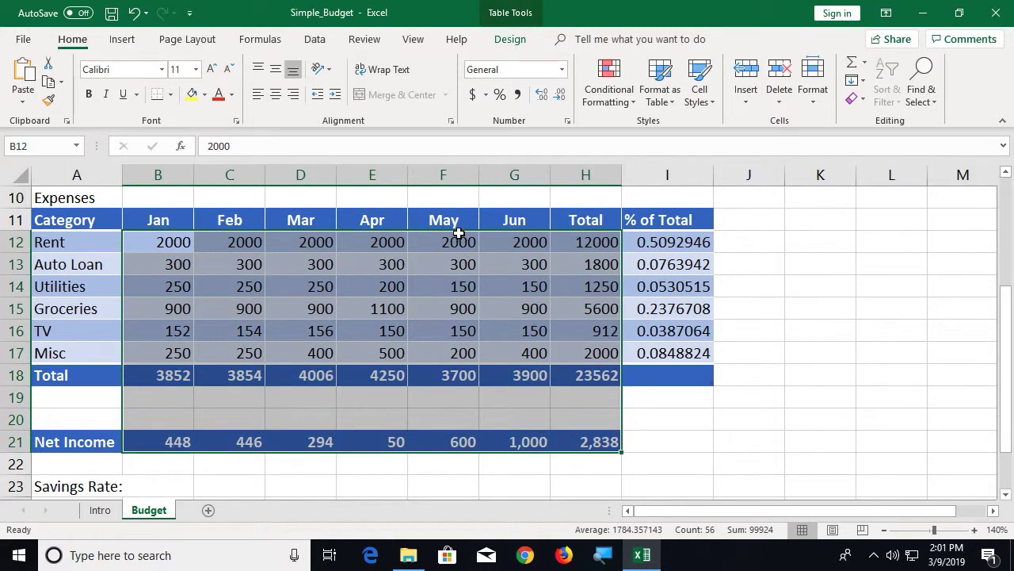
{"action": "right_click", "coordinate": [443, 272]}
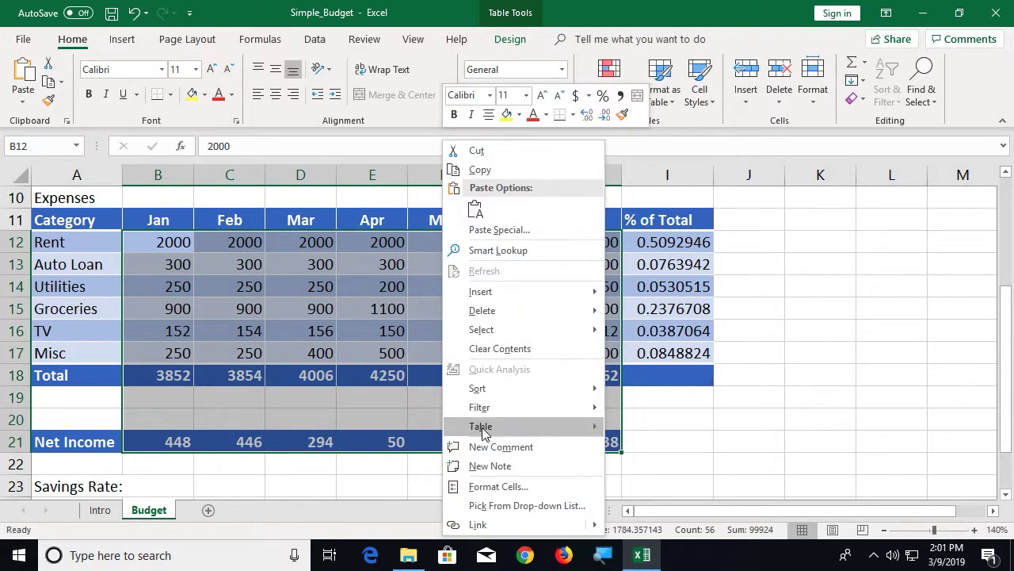
{"action": "left_click", "coordinate": [506, 486]}
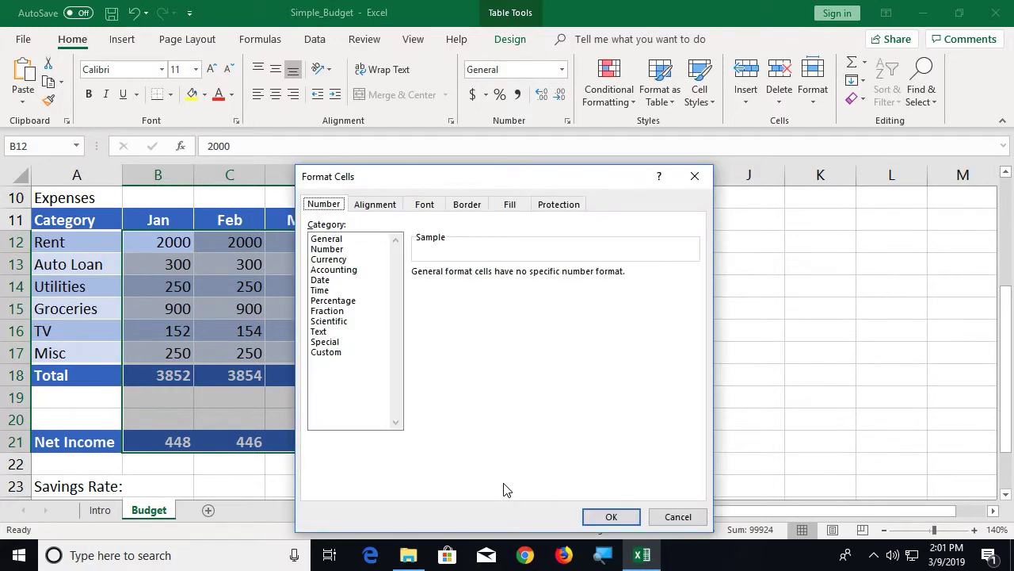
{"action": "left_click", "coordinate": [326, 249]}
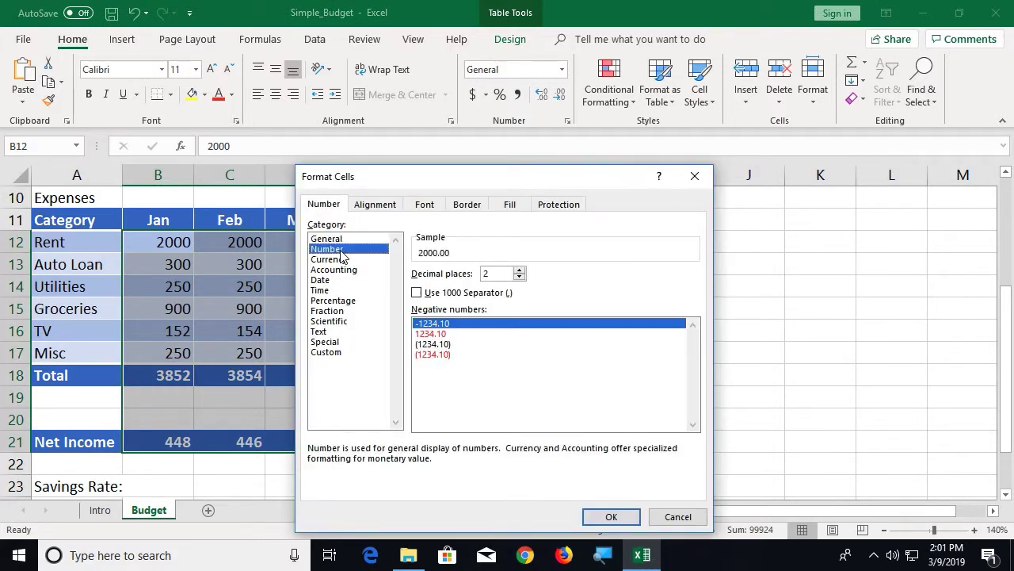
{"action": "left_click", "coordinate": [519, 276]}
{"action": "left_click", "coordinate": [520, 277]}
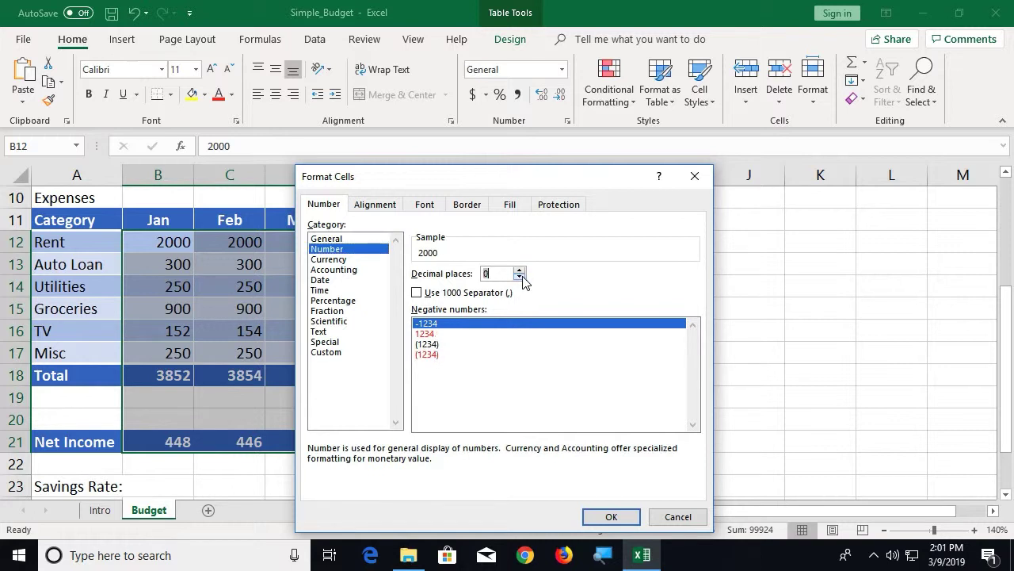
{"action": "left_click", "coordinate": [418, 293]}
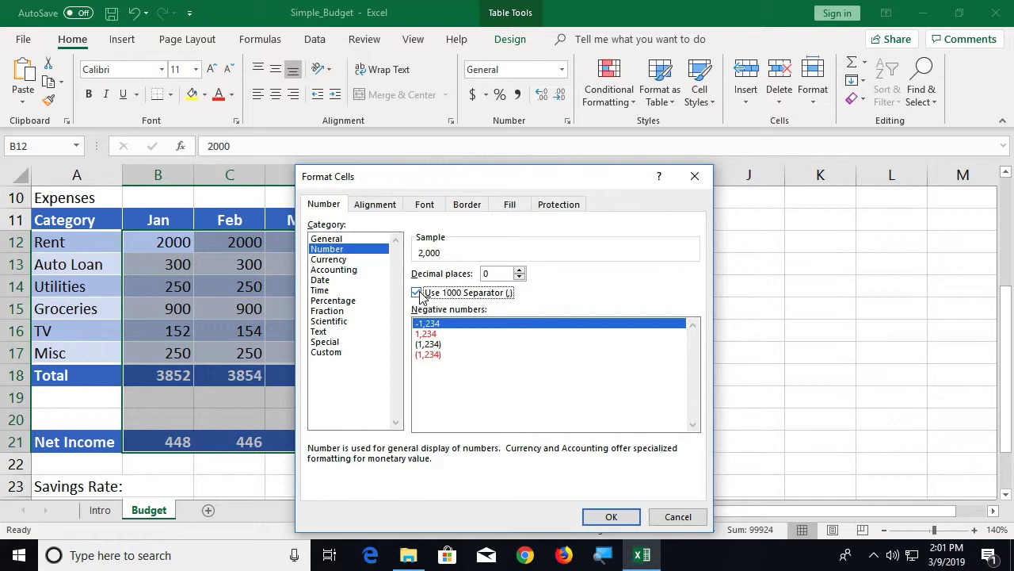
{"action": "left_click", "coordinate": [611, 517]}
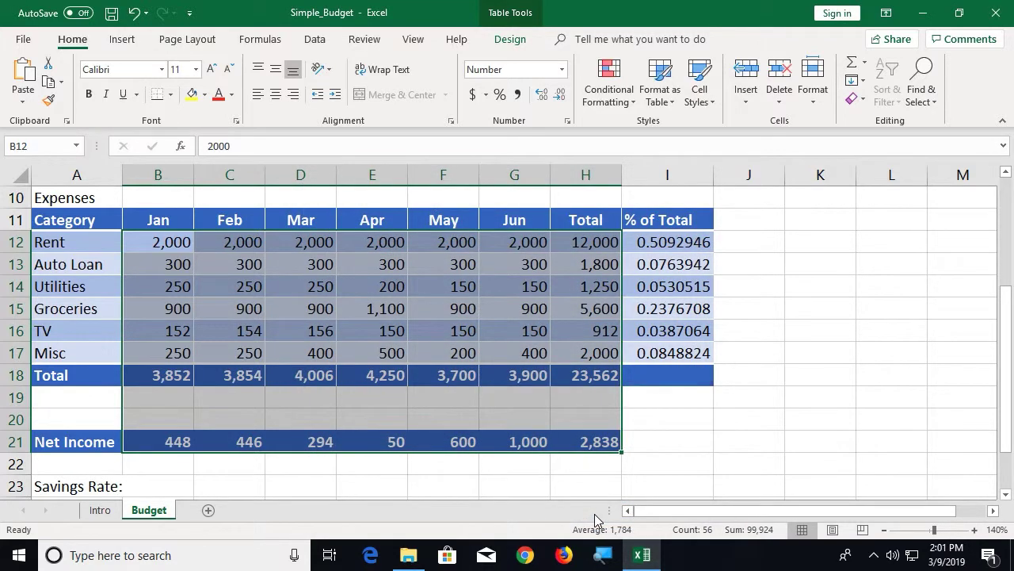
{"action": "left_click", "coordinate": [655, 443]}
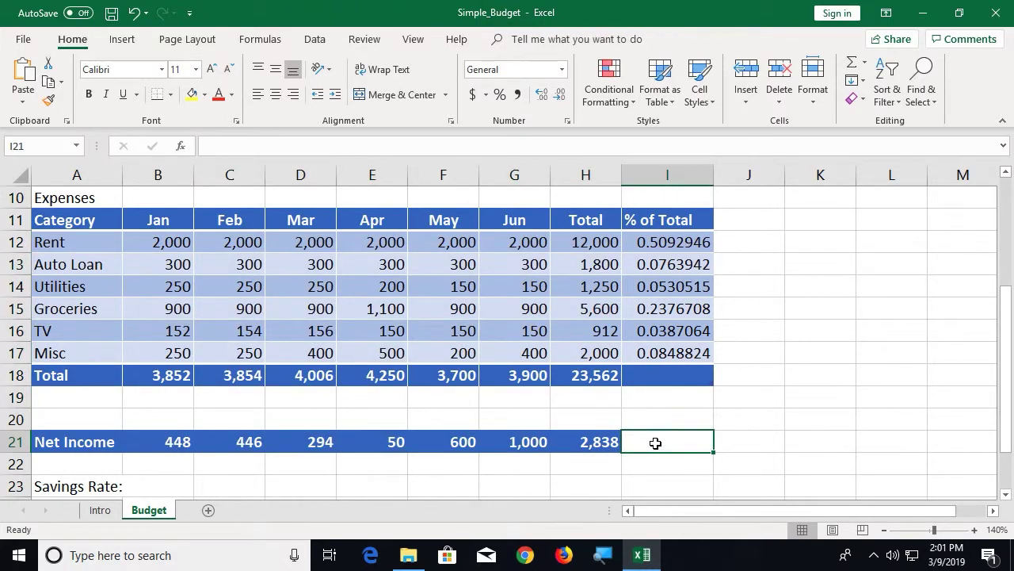
Format the % of Total values in I12:I17 as percentages with one decimal place.
{"action": "left_click", "coordinate": [672, 244]}
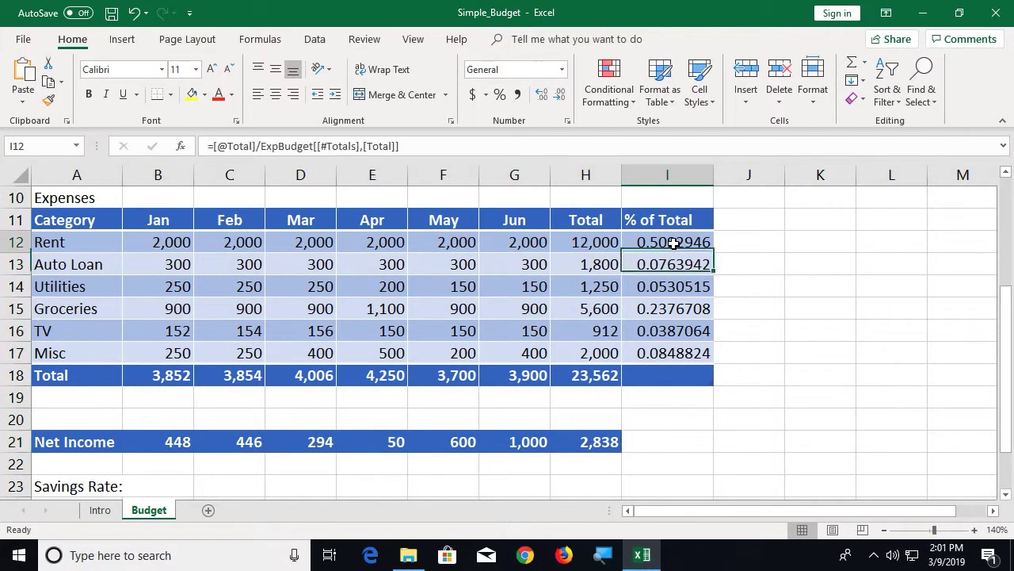
{"action": "left_click_drag", "start_coordinate": [674, 251], "coordinate": [671, 351]}
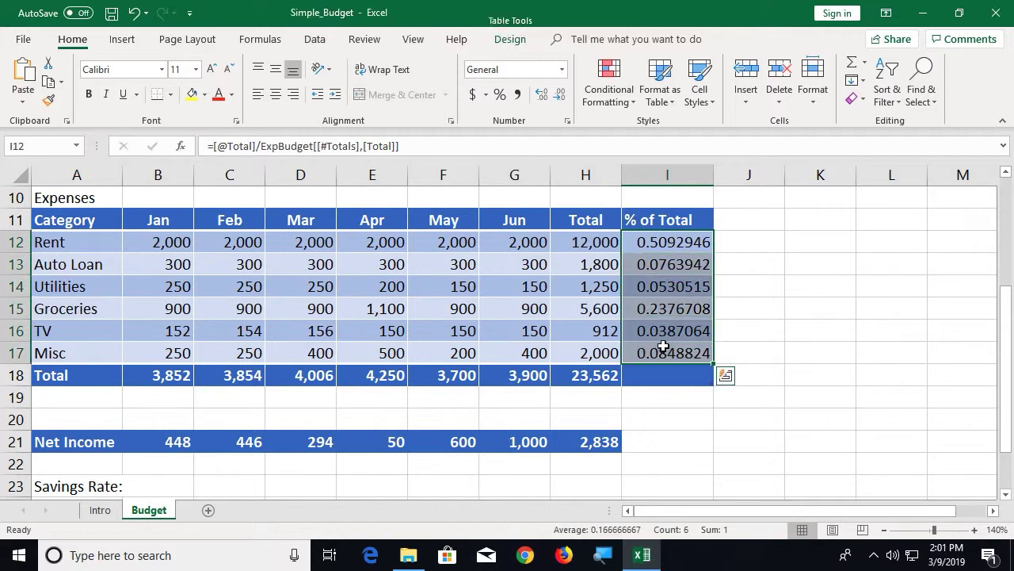
{"action": "left_click", "coordinate": [503, 99]}
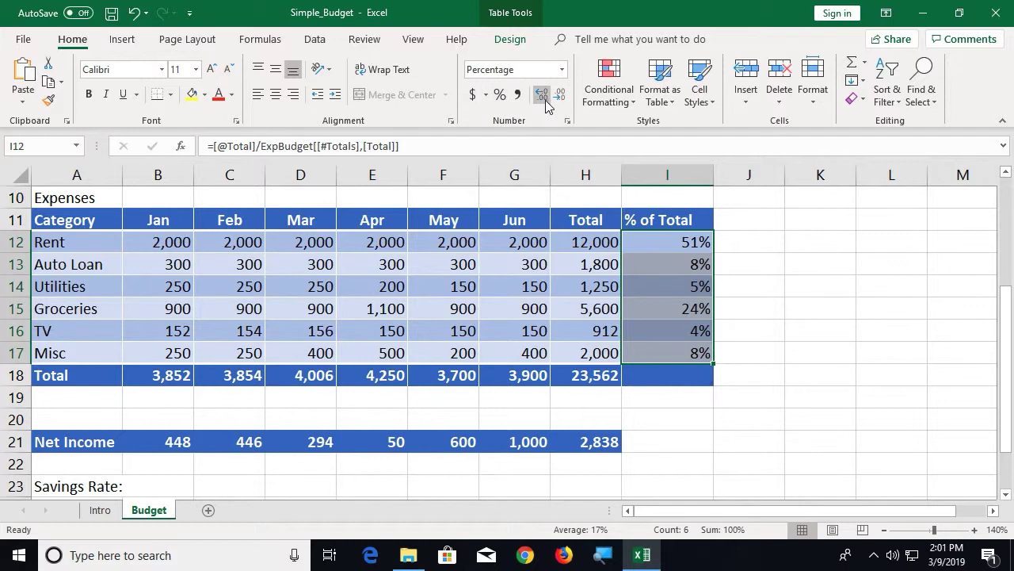
{"action": "left_click", "coordinate": [542, 96]}
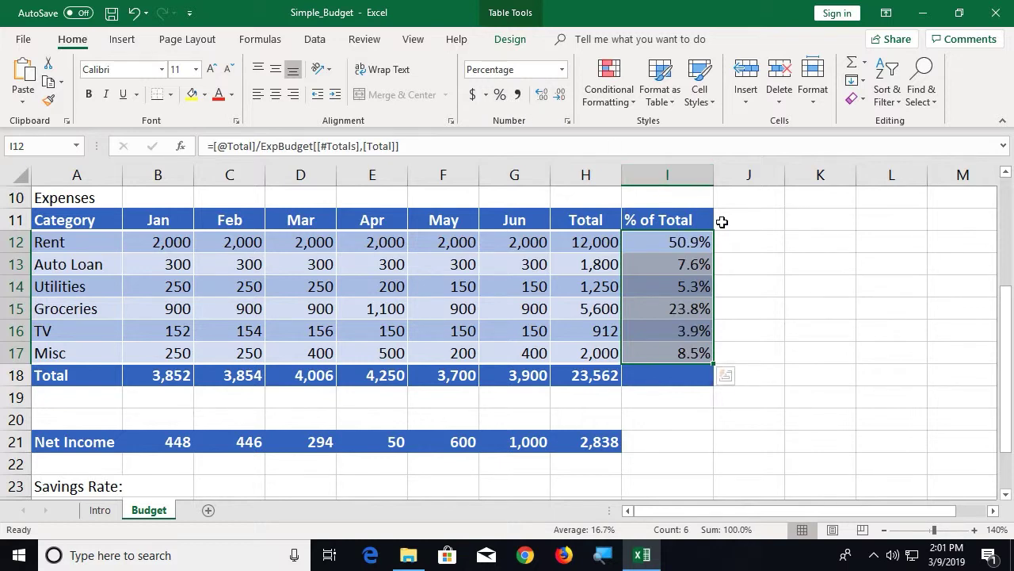
{"action": "left_click", "coordinate": [745, 244]}
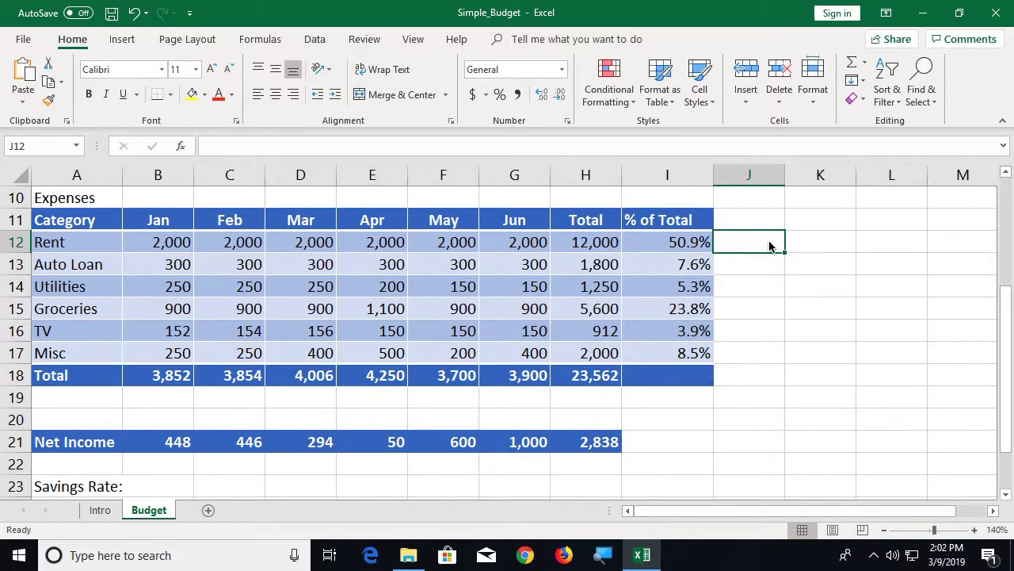
Insert a row above TV in the Expenses table and enter Savings as its category in A16.
{"action": "right_click", "coordinate": [12, 331]}
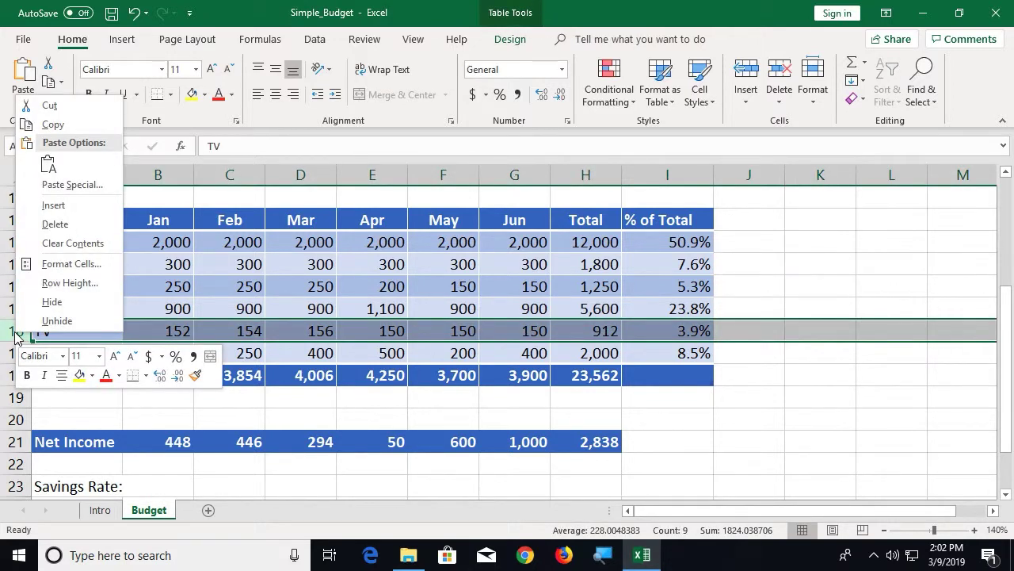
{"action": "left_click", "coordinate": [53, 208]}
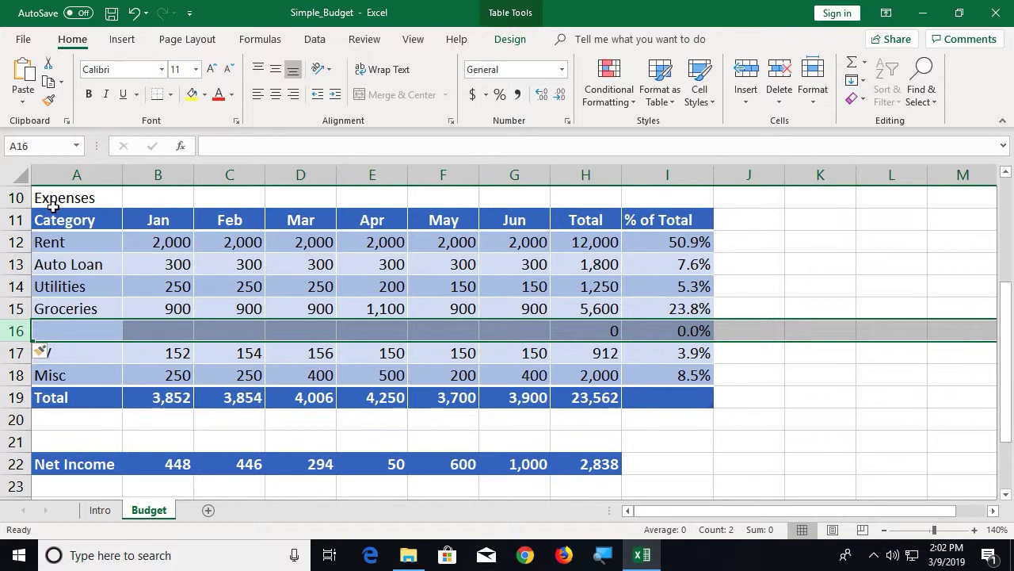
{"action": "left_click", "coordinate": [86, 330]}
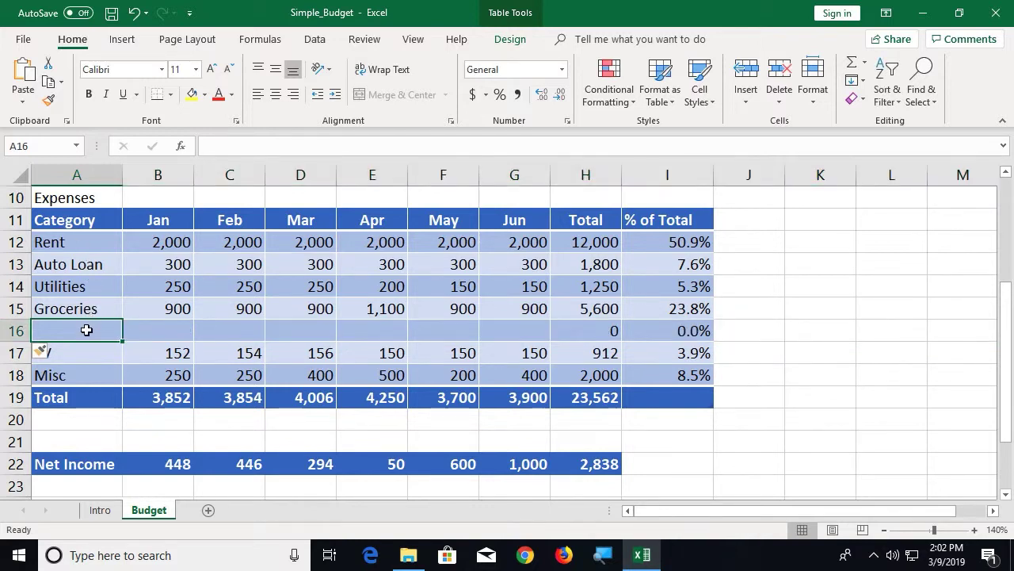
{"action": "type", "text": "S"}
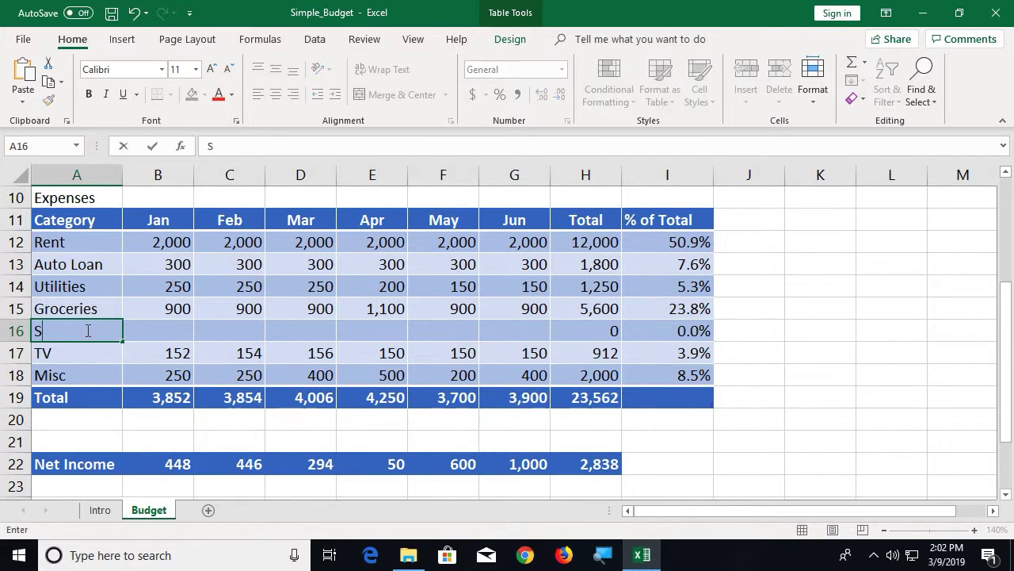
{"action": "type", "text": "avings"}
{"action": "key", "text": "Tab"}
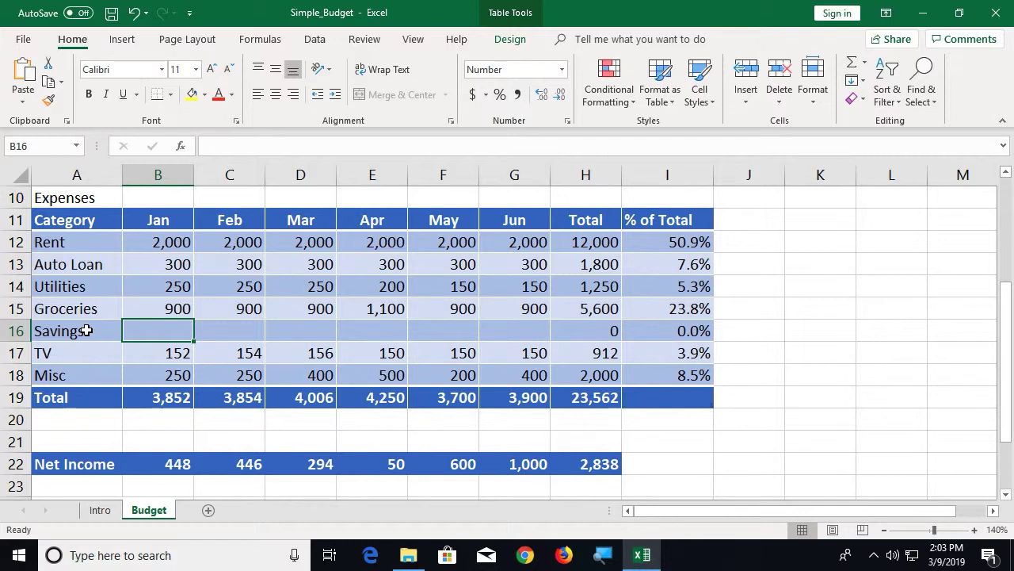
Calculate January Savings in B16 as the IncBudget Jan total multiplied by the savings rate in A25.
{"action": "type", "text": "="}
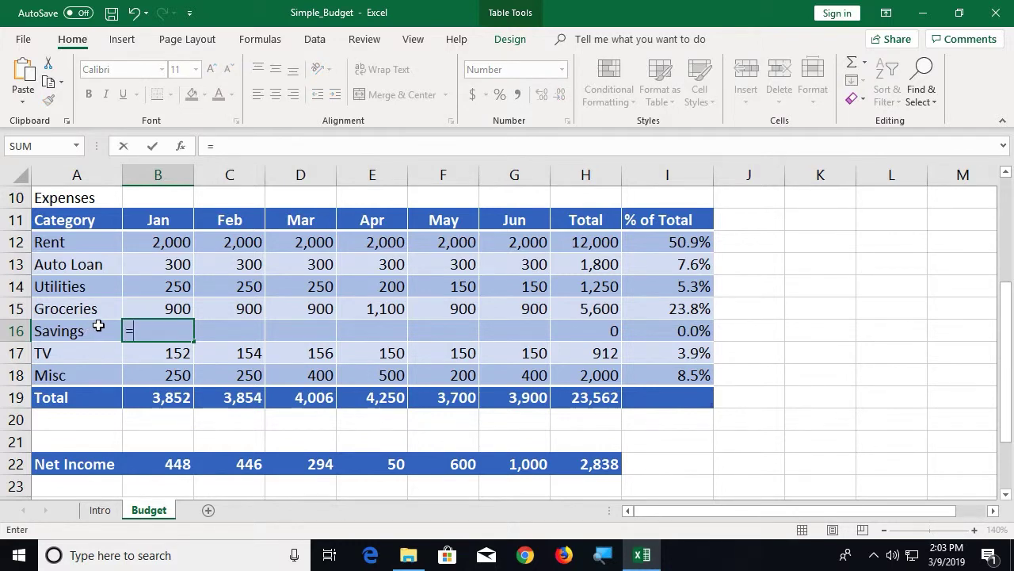
{"action": "scroll", "coordinate": [109, 322], "scroll_direction": "up", "scroll_amount": 1}
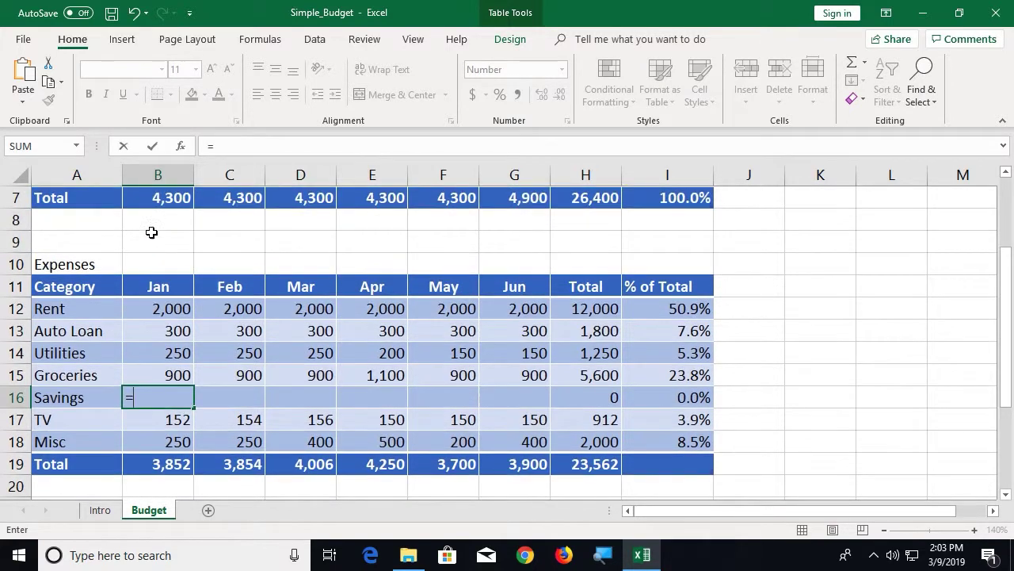
{"action": "left_click", "coordinate": [158, 201]}
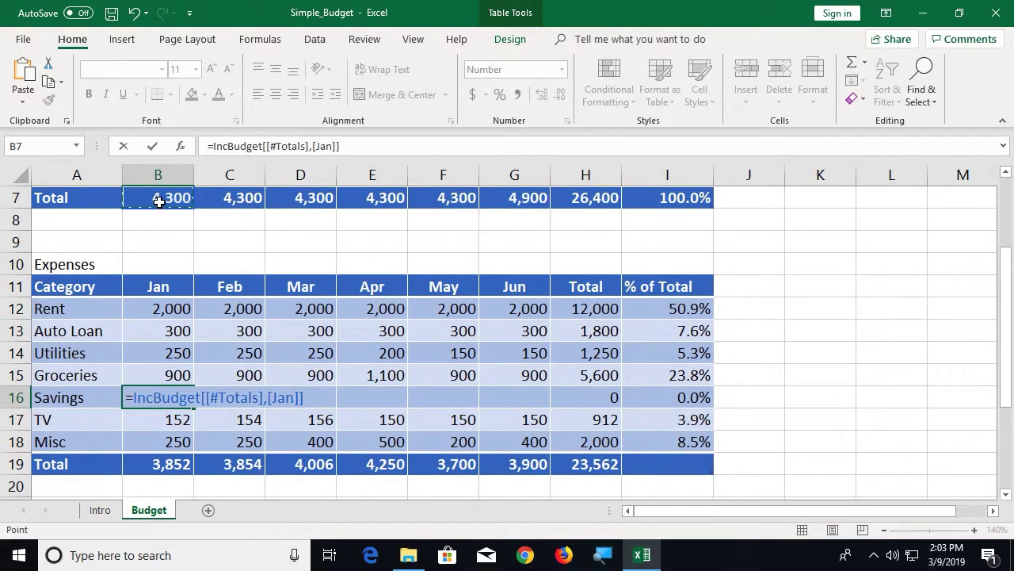
{"action": "type", "text": "*"}
{"action": "scroll", "coordinate": [178, 302], "scroll_direction": "down", "scroll_amount": 2}
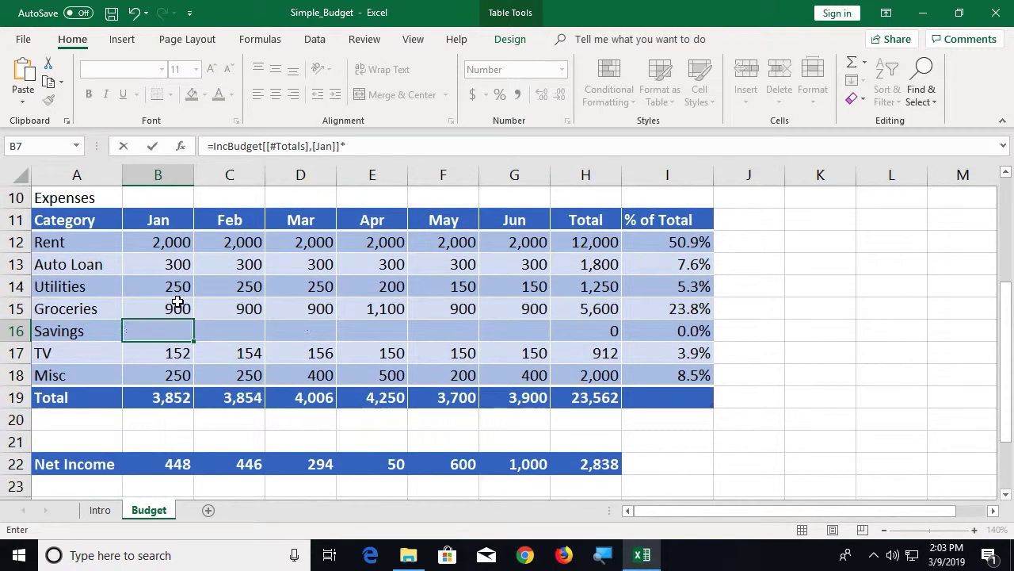
{"action": "left_click", "coordinate": [91, 462]}
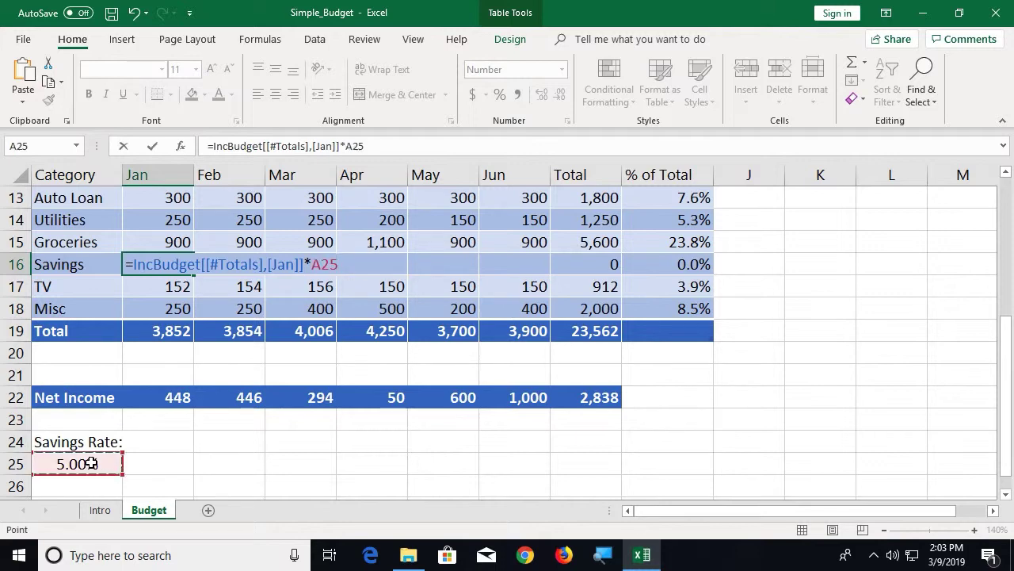
{"action": "key", "text": "Return"}
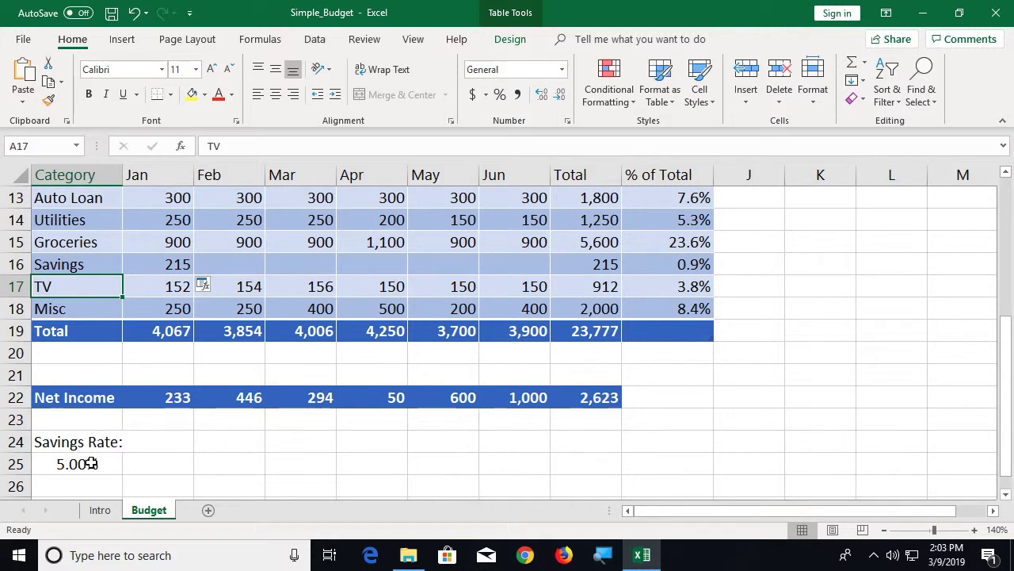
Make the A25 reference in the B16 formula absolute ($A$25) and fill the formula across to G16.
{"action": "double_click", "coordinate": [179, 268]}
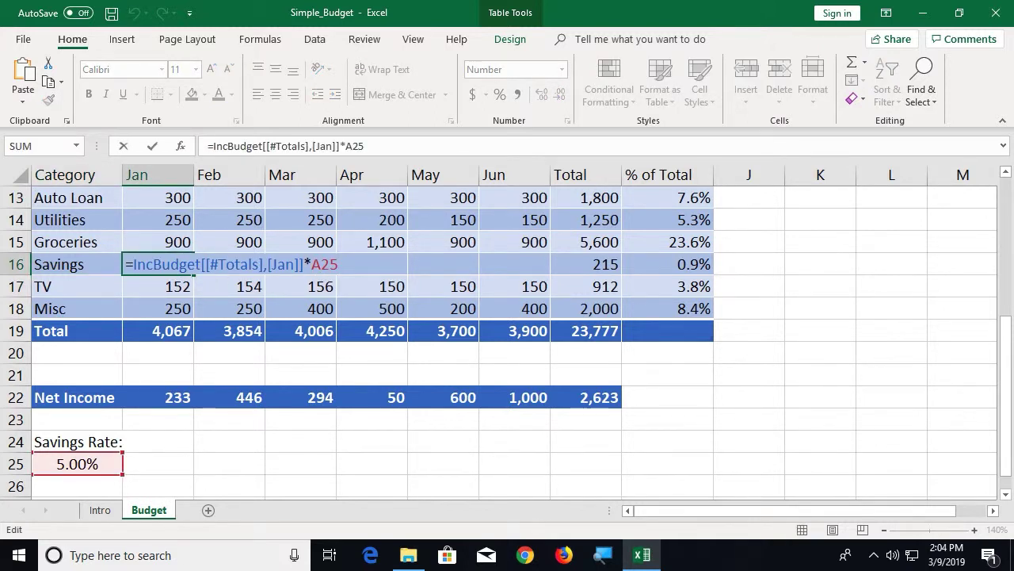
{"action": "left_click", "coordinate": [332, 267]}
{"action": "key", "text": "F4"}
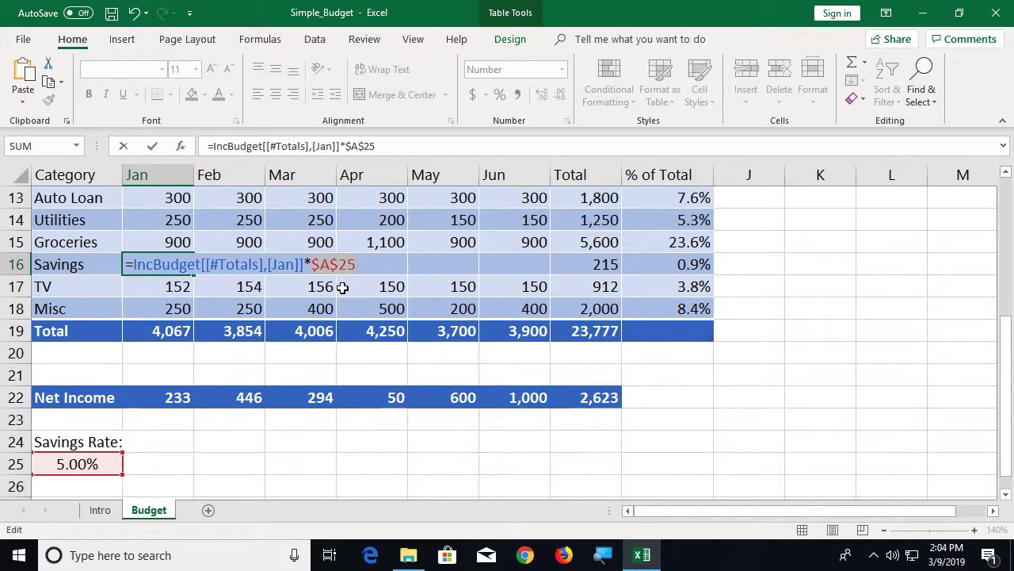
{"action": "key", "text": "Return"}
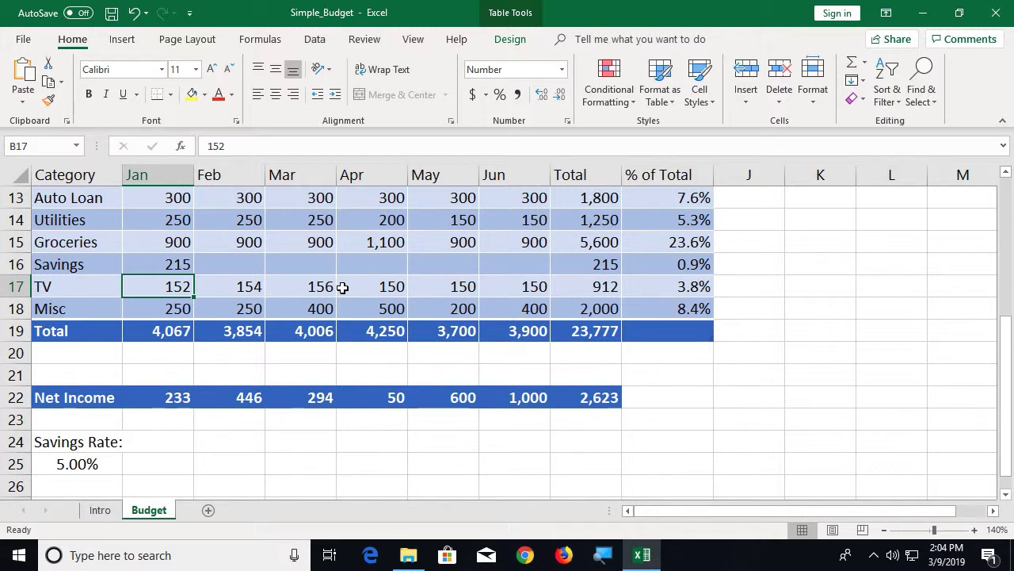
{"action": "left_click", "coordinate": [166, 266]}
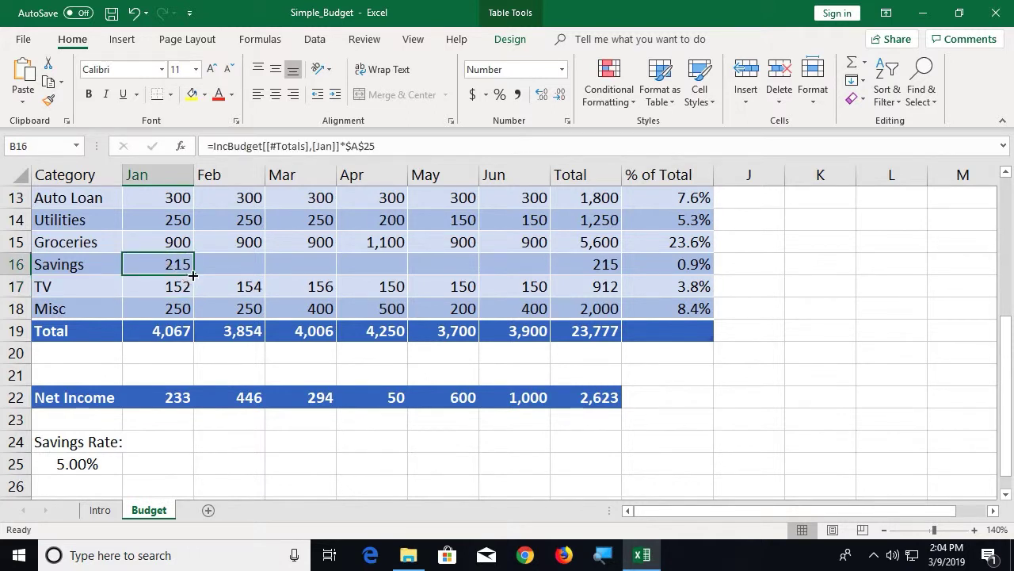
{"action": "left_click_drag", "start_coordinate": [194, 274], "coordinate": [541, 275]}
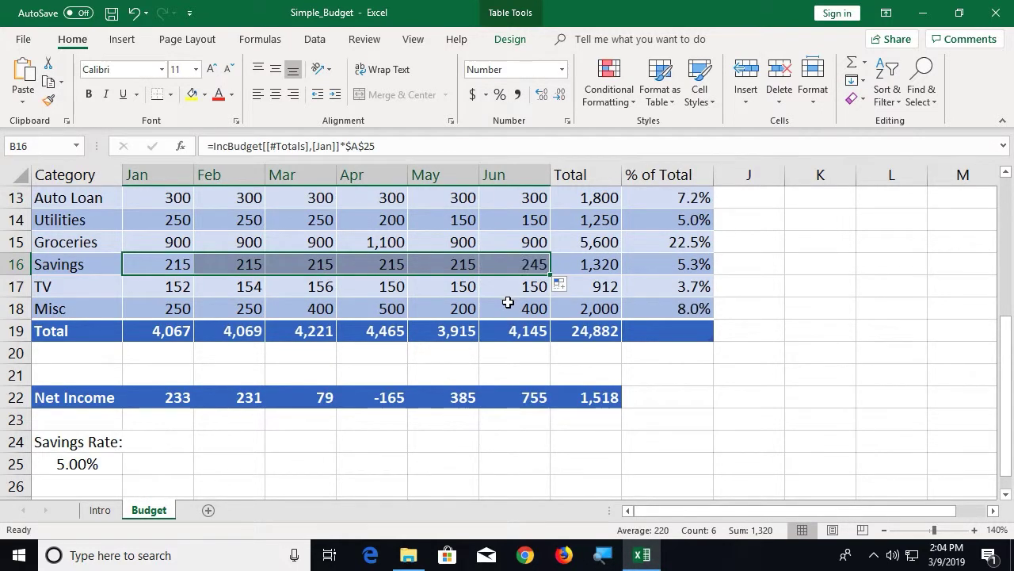
{"action": "left_click", "coordinate": [769, 270]}
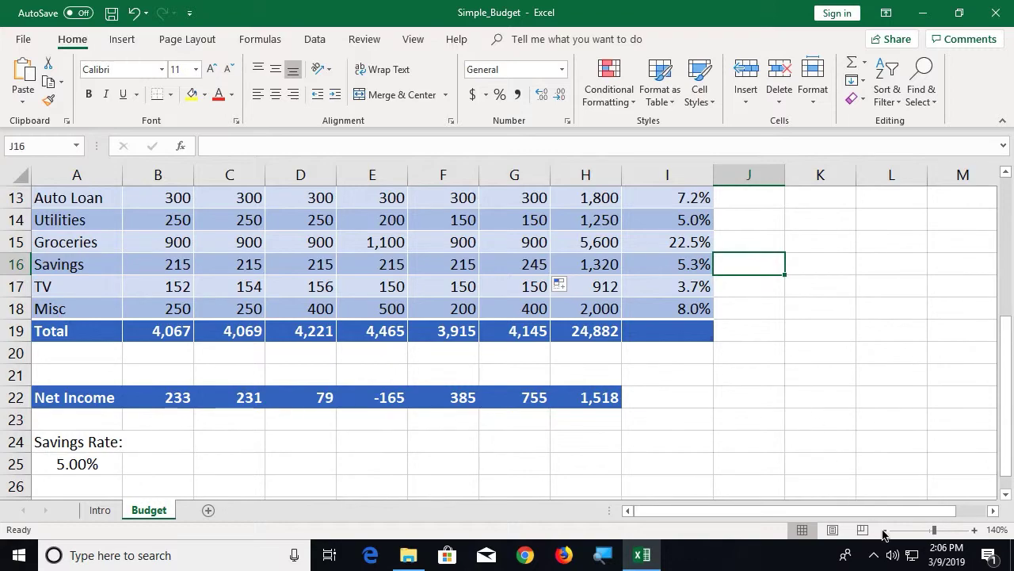
Zoom the Budget sheet out to 100% and examine the Income and Expenses tables from row 1.
{"action": "left_click", "coordinate": [885, 533]}
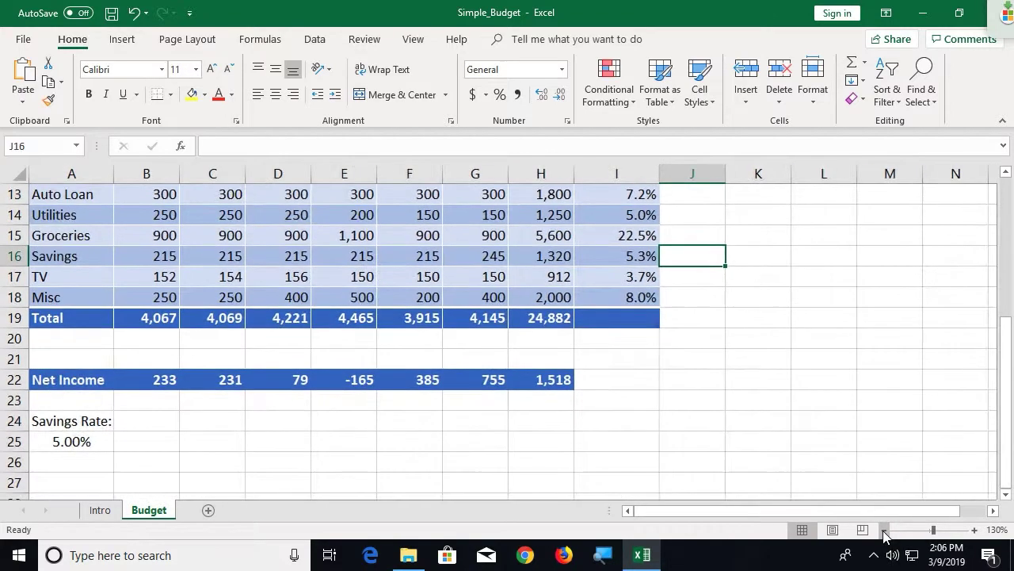
{"action": "left_click", "coordinate": [885, 532]}
{"action": "left_click", "coordinate": [885, 533]}
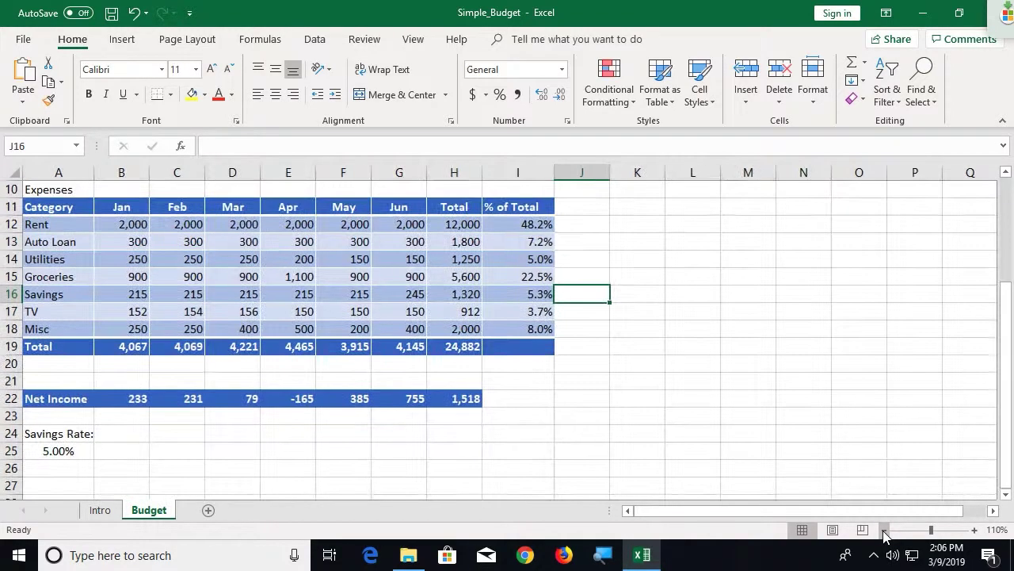
{"action": "left_click", "coordinate": [885, 533]}
{"action": "scroll", "coordinate": [749, 414], "scroll_direction": "up", "scroll_amount": 2}
{"action": "scroll", "coordinate": [749, 414], "scroll_direction": "up", "scroll_amount": 2}
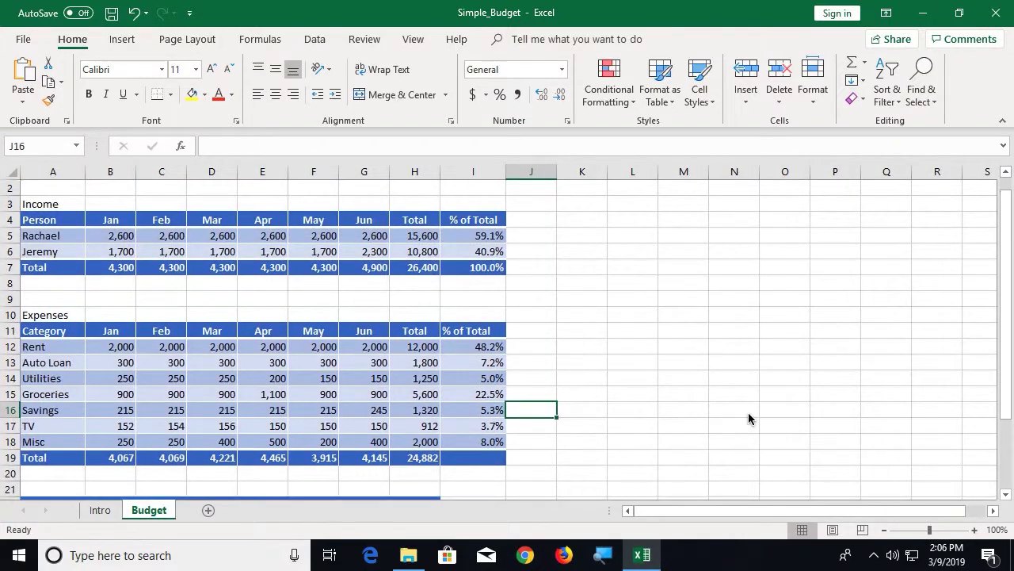
{"action": "scroll", "coordinate": [749, 414], "scroll_direction": "up", "scroll_amount": 2}
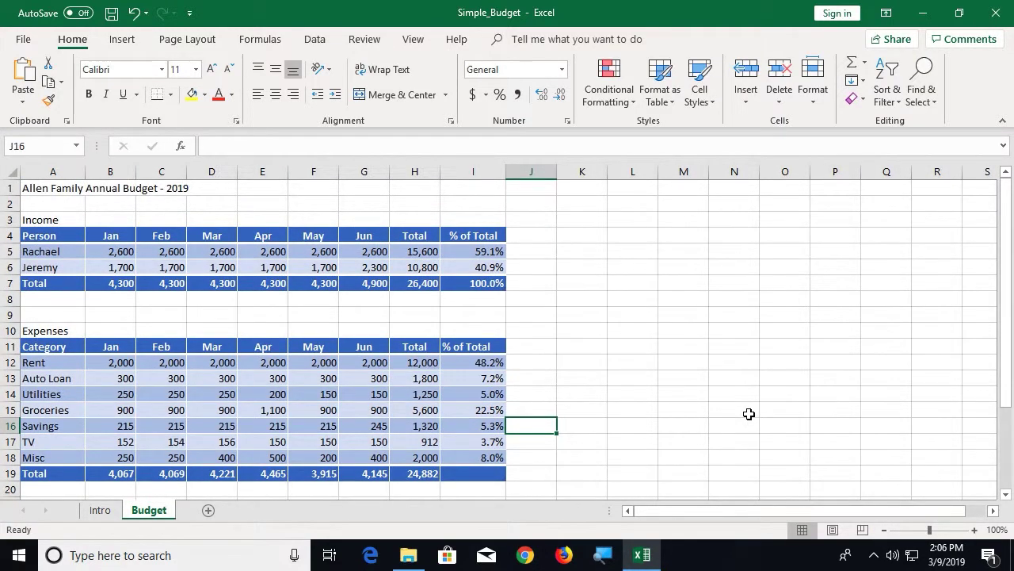